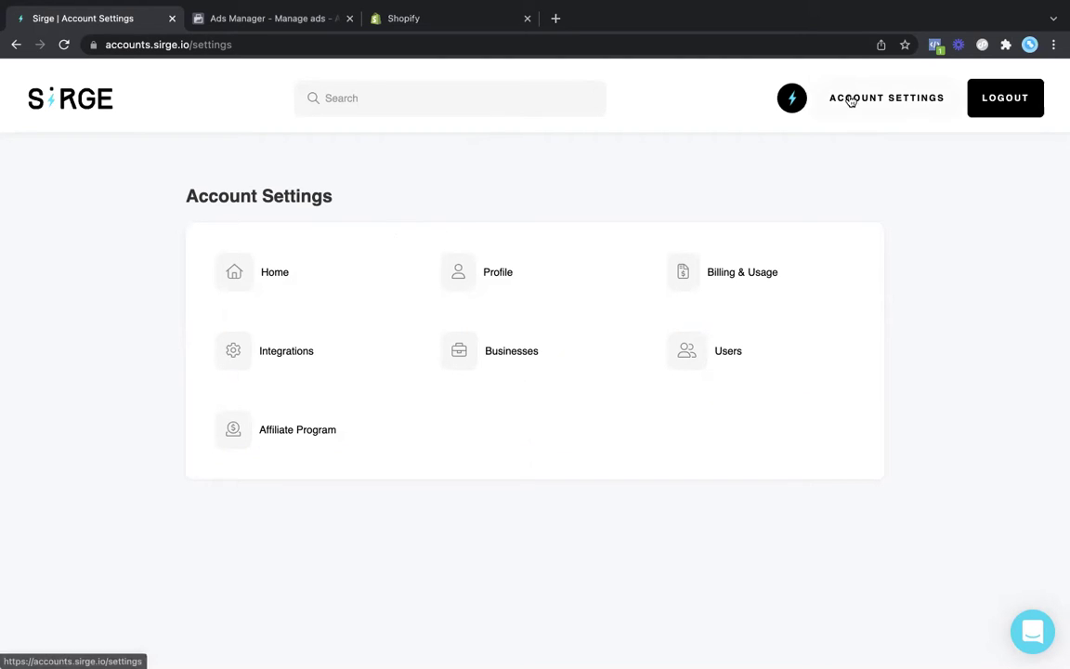
# - Start linking Facebook from Sirge's Integrations settings
pyautogui.click(275, 353)
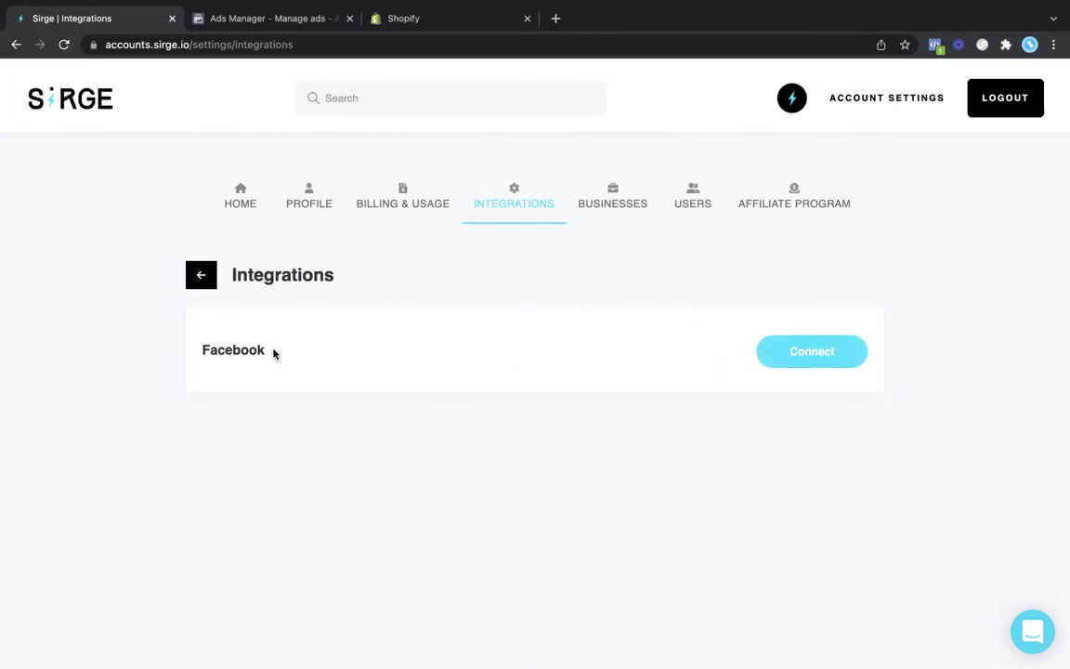
pyautogui.click(806, 361)
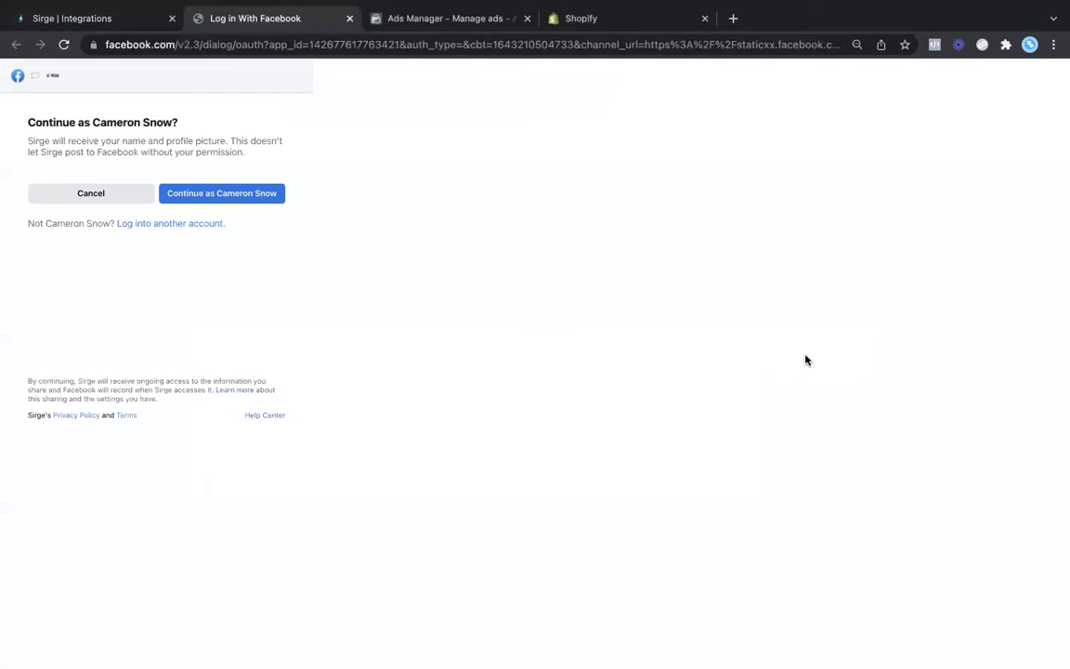
# - Authorize Sirge on Facebook, keeping both the manage-ads and read-ad-stats permissions on
pyautogui.click(232, 196)
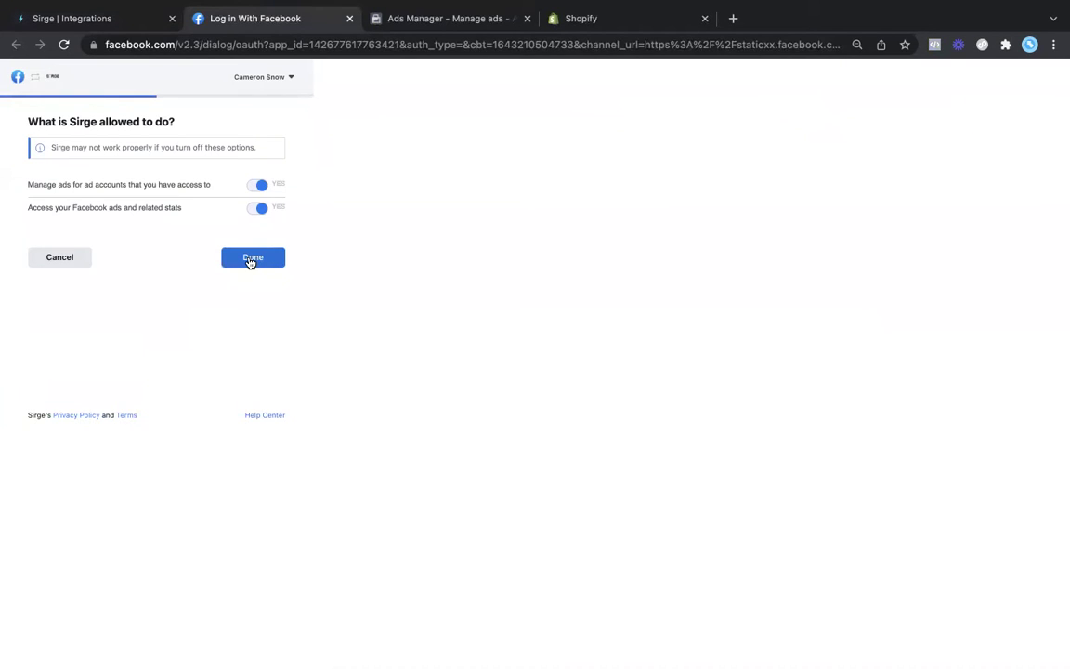
pyautogui.click(249, 260)
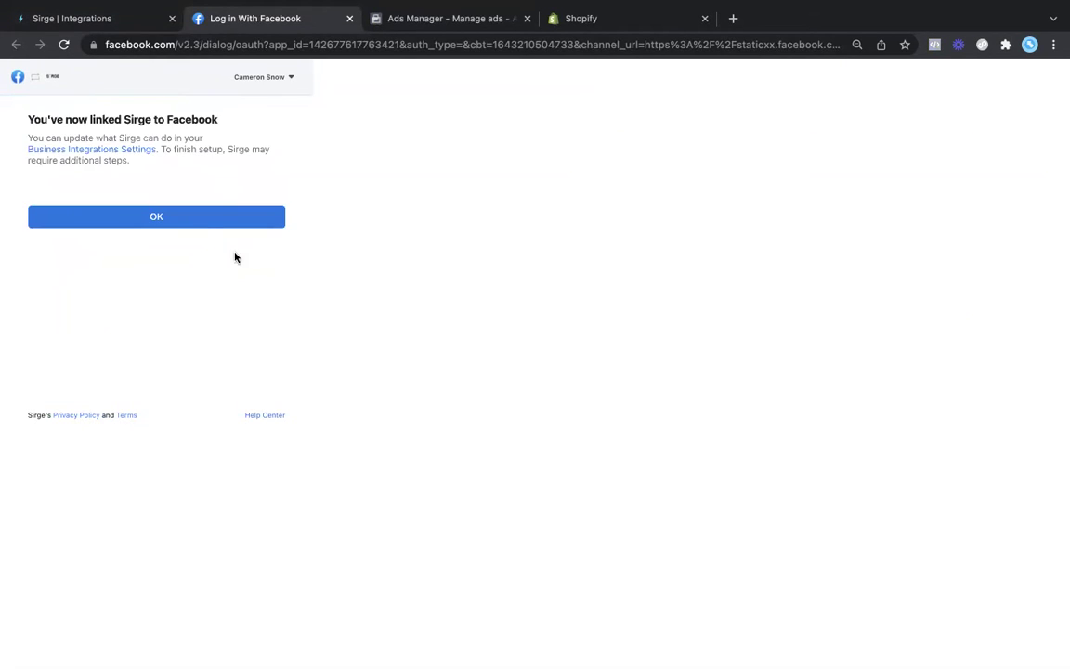
pyautogui.click(200, 227)
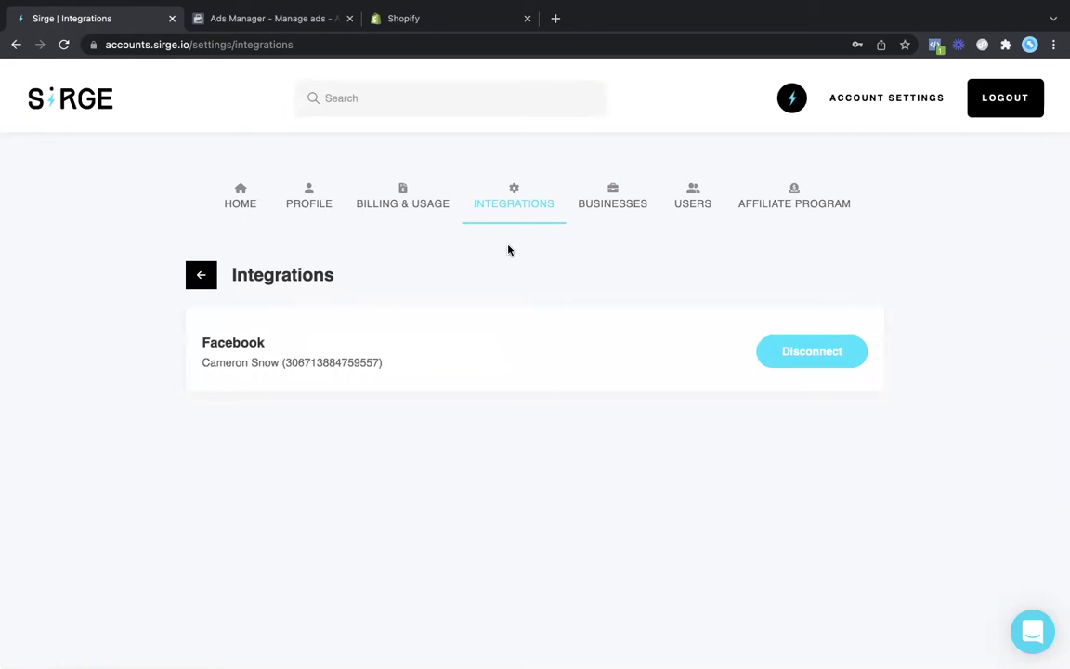
# - Pick the jewelry store business in Sirge and select its Facebook ad account
pyautogui.click(231, 193)
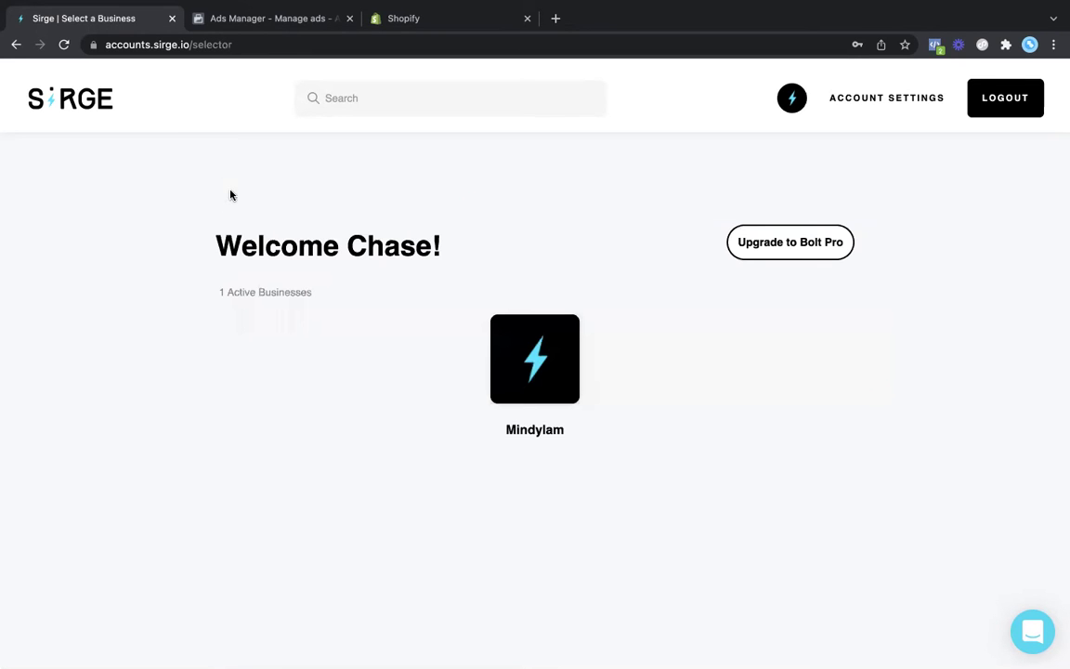
pyautogui.click(530, 358)
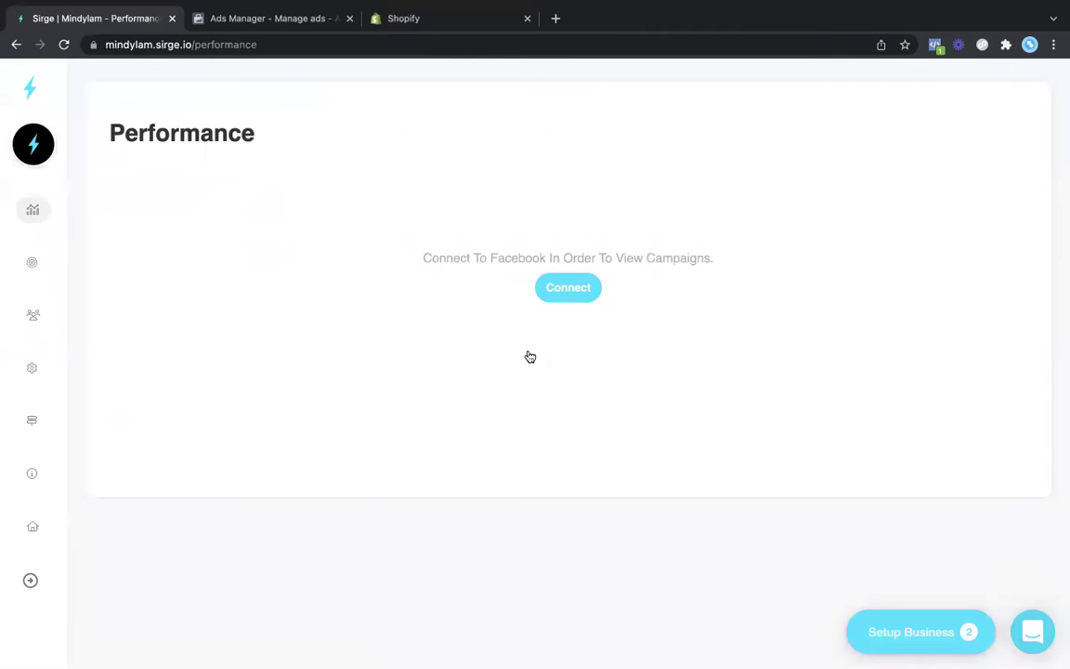
pyautogui.click(574, 290)
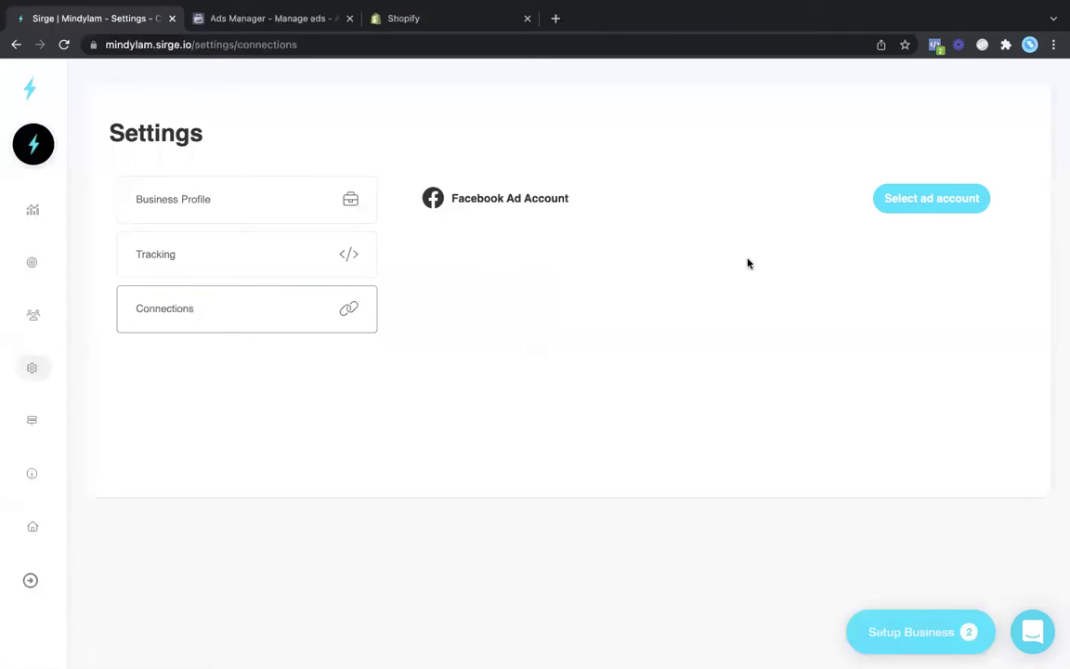
pyautogui.click(925, 202)
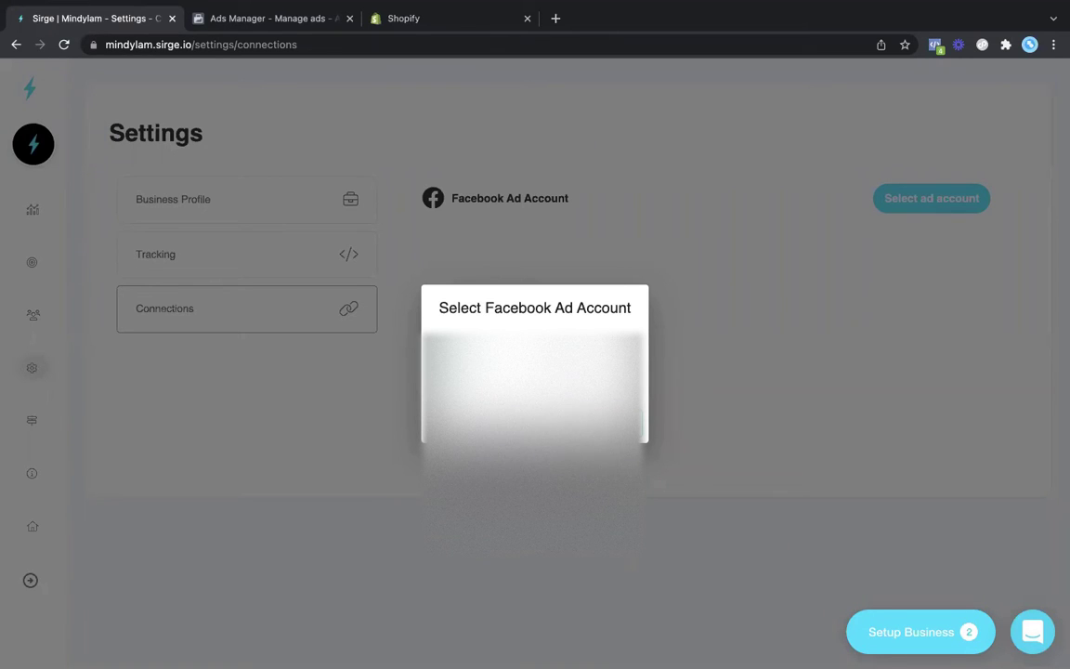
pyautogui.click(600, 425)
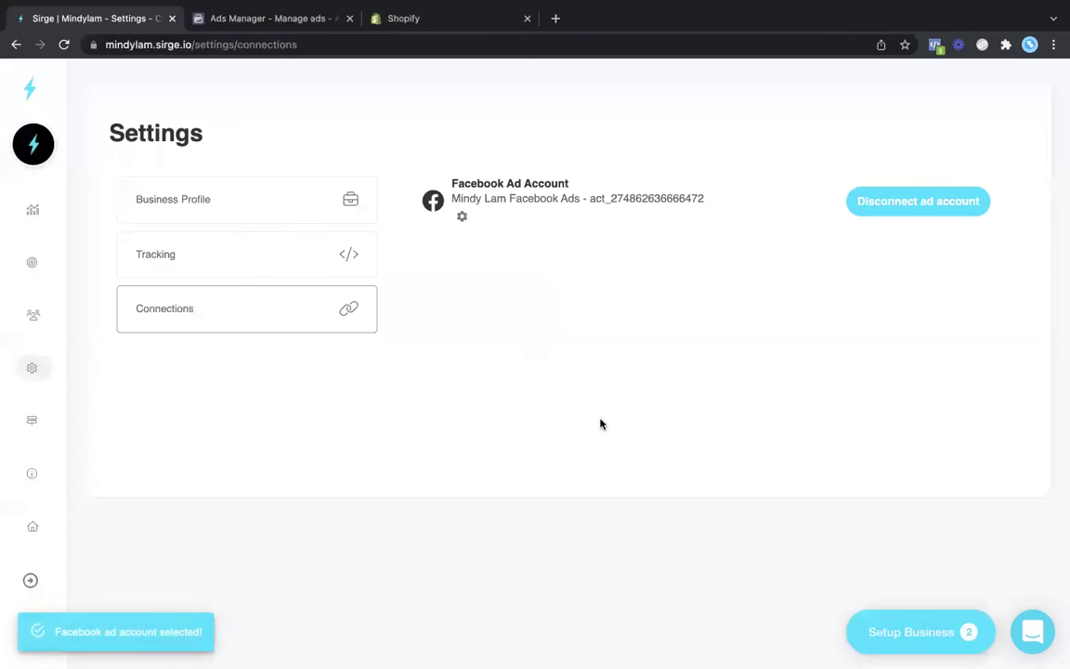
pyautogui.click(286, 263)
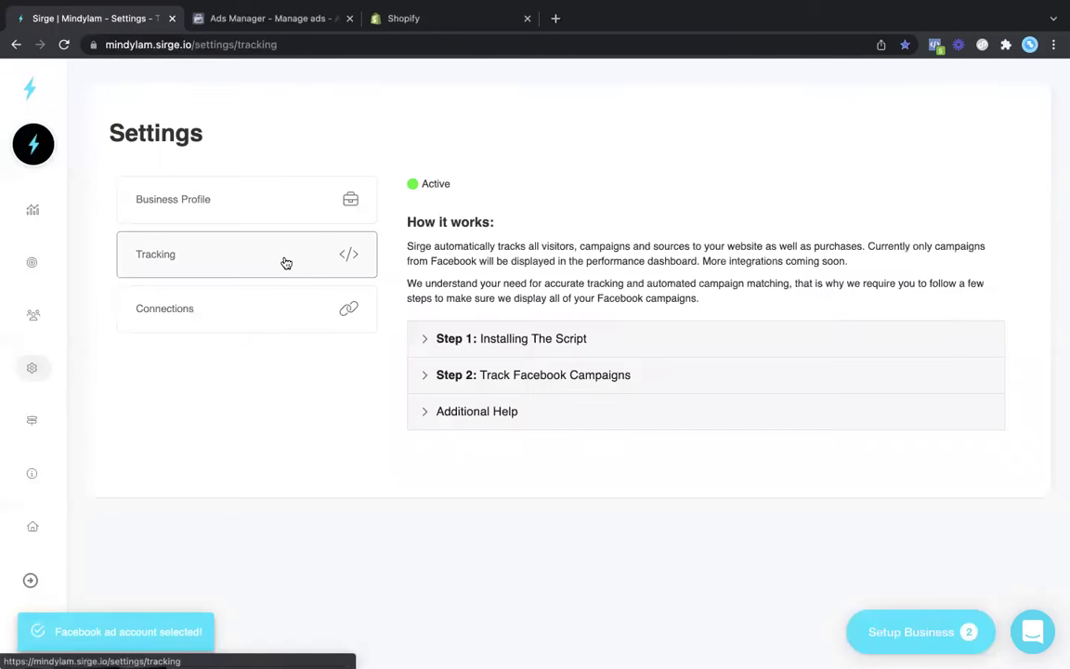
# - Copy the Step 1 tracking install script from Sirge's Tracking settings for Shopify
pyautogui.click(426, 338)
pyautogui.scroll(-2, 487, 343)
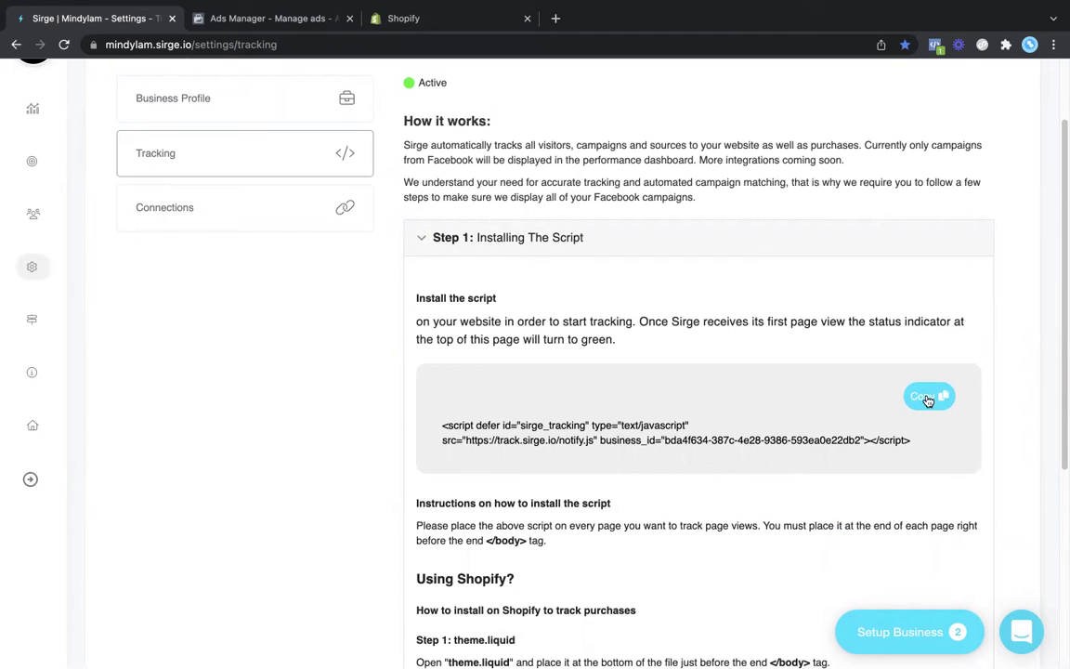
pyautogui.click(927, 401)
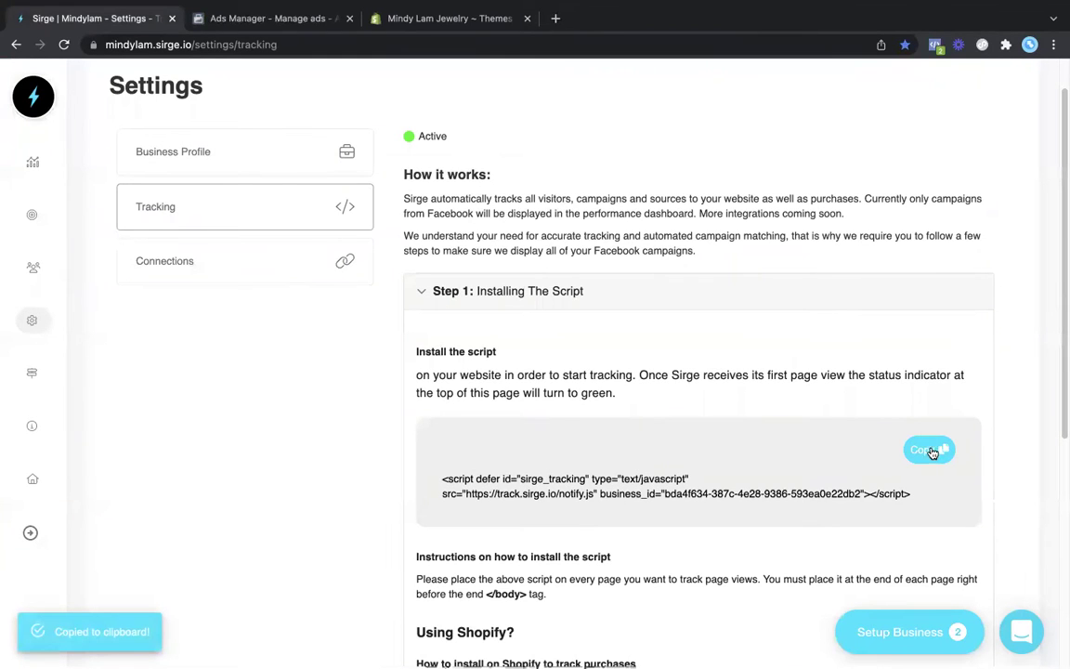
pyautogui.click(447, 22)
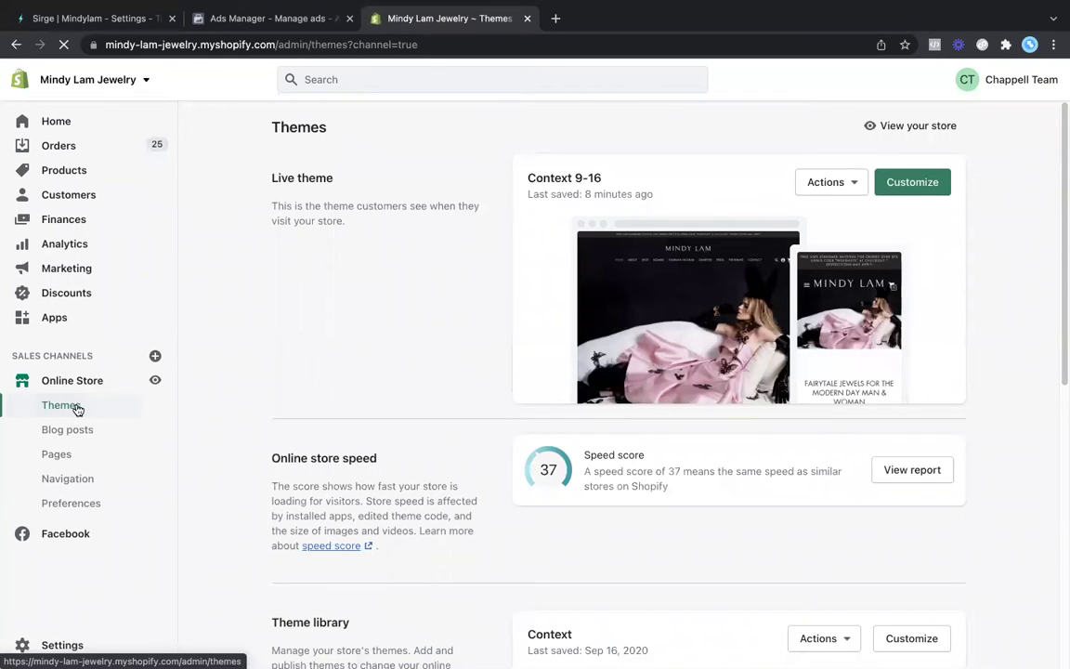
# - Open the live theme's theme.liquid file in Shopify's code editor
pyautogui.click(815, 186)
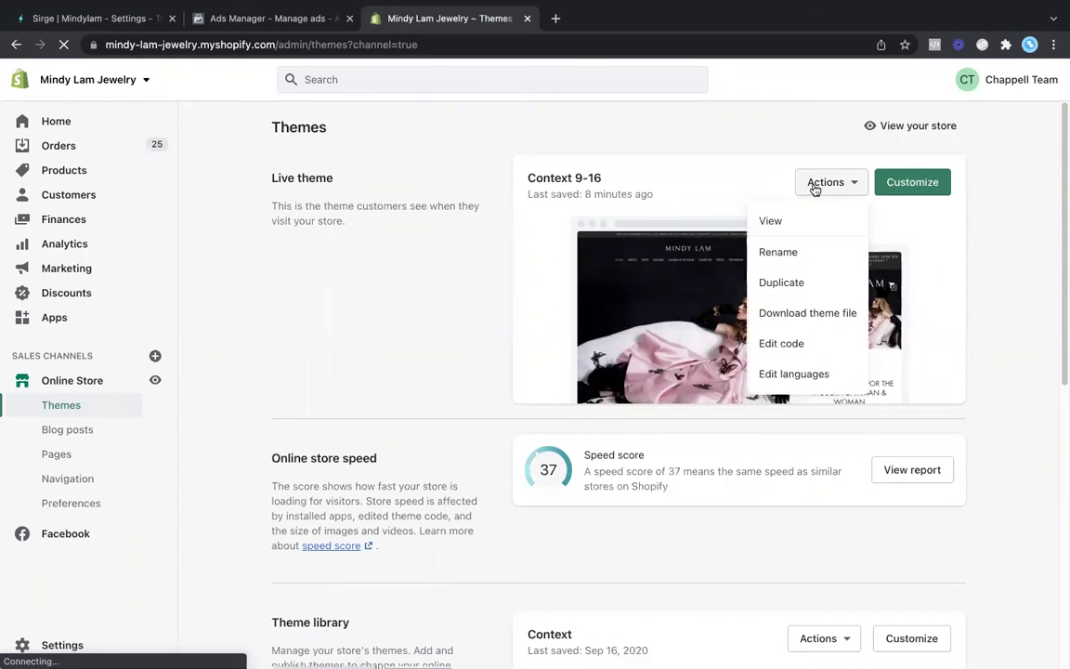
pyautogui.click(785, 343)
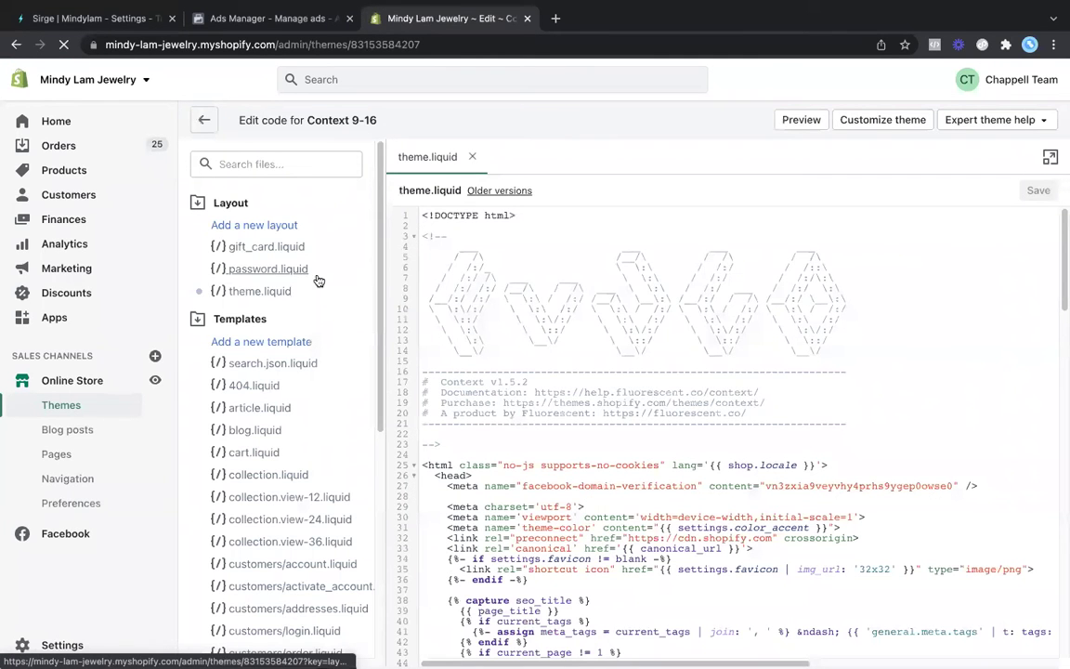
pyautogui.click(261, 292)
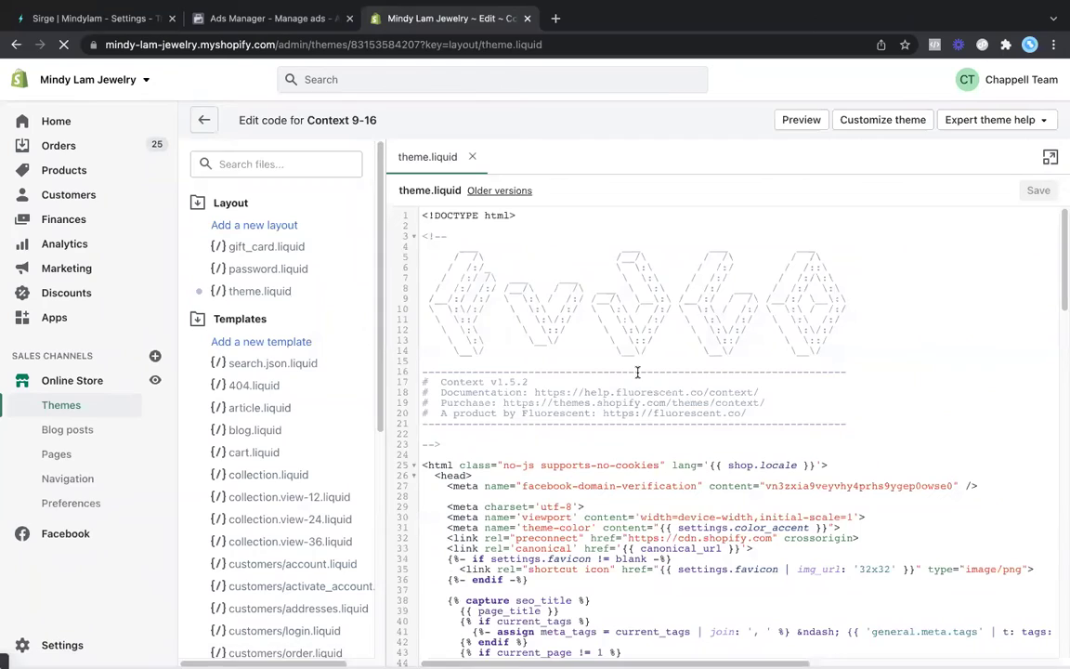
pyautogui.scroll(-6, 637, 370)
pyautogui.scroll(-10, 637, 369)
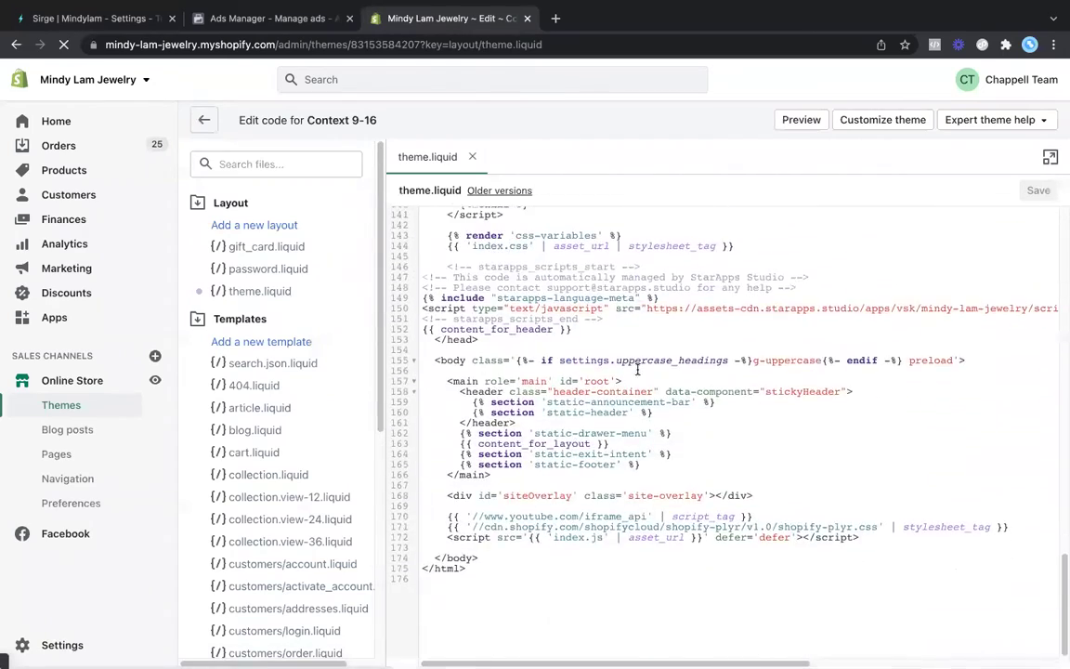
# - Paste the Sirge script at line 173, before </body>, and save theme.liquid
pyautogui.click(521, 547)
pyautogui.press('super+v')
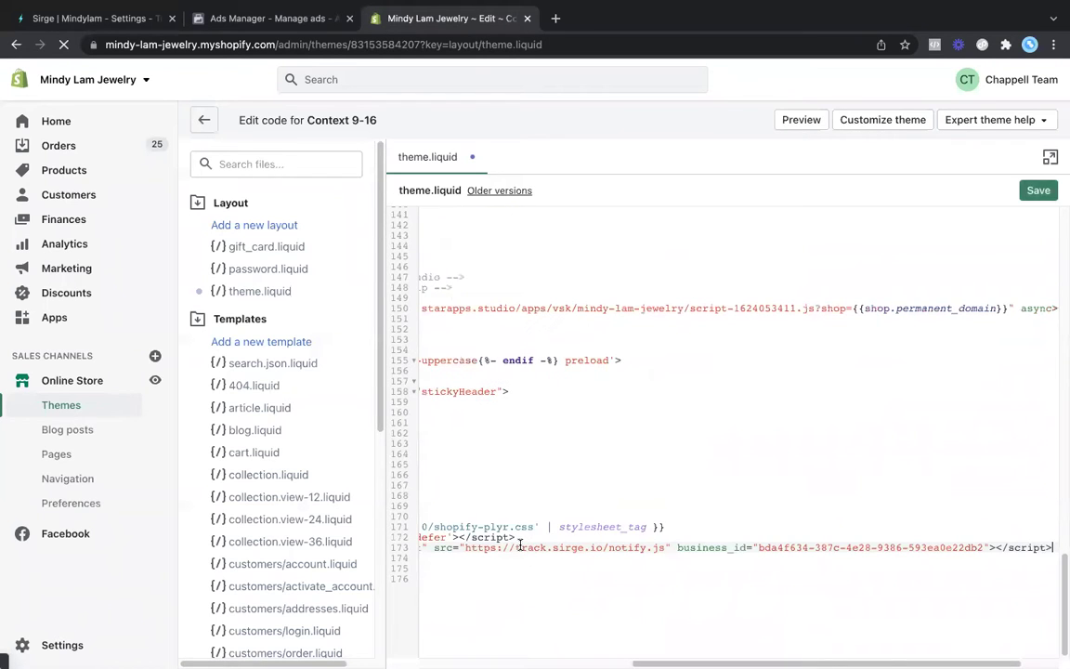
pyautogui.click(1039, 190)
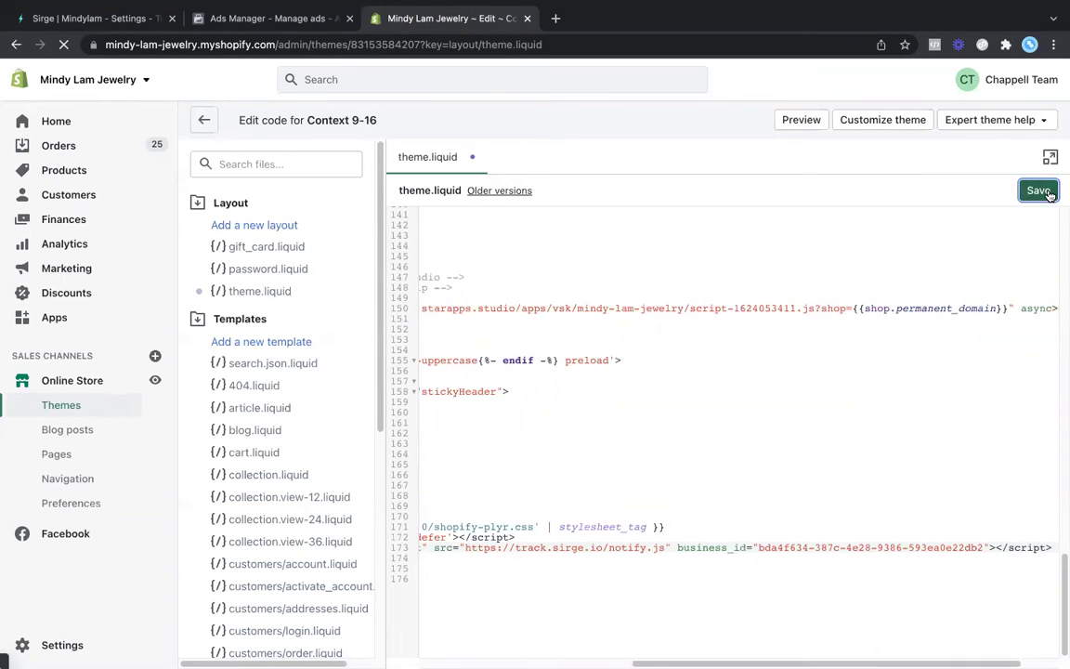
pyautogui.hscroll(-5, 643, 428)
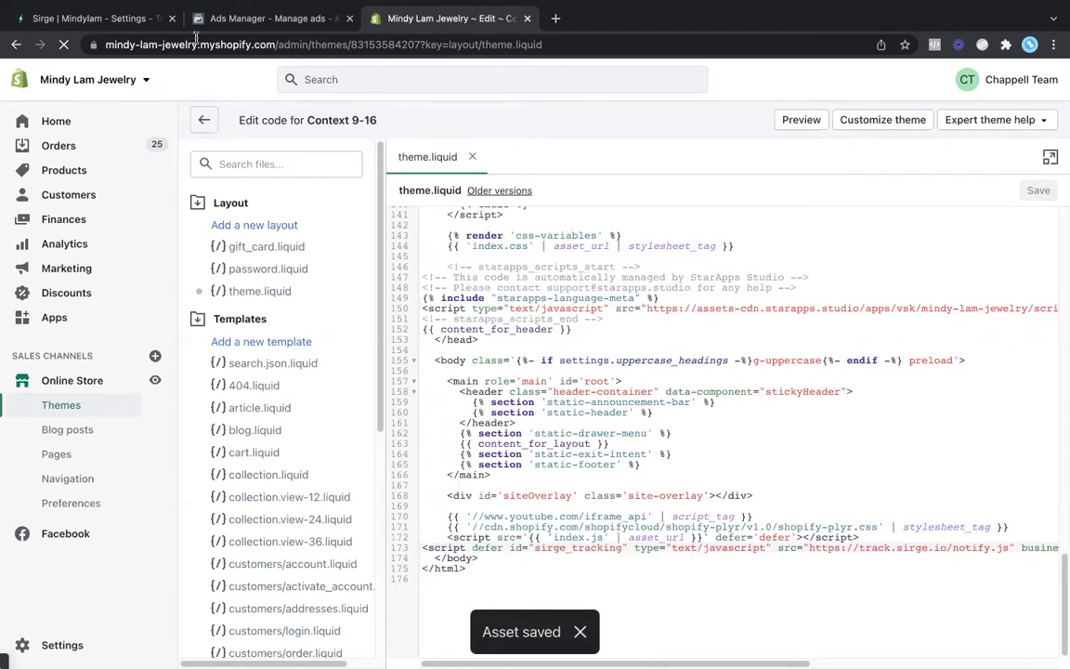
pyautogui.click(116, 21)
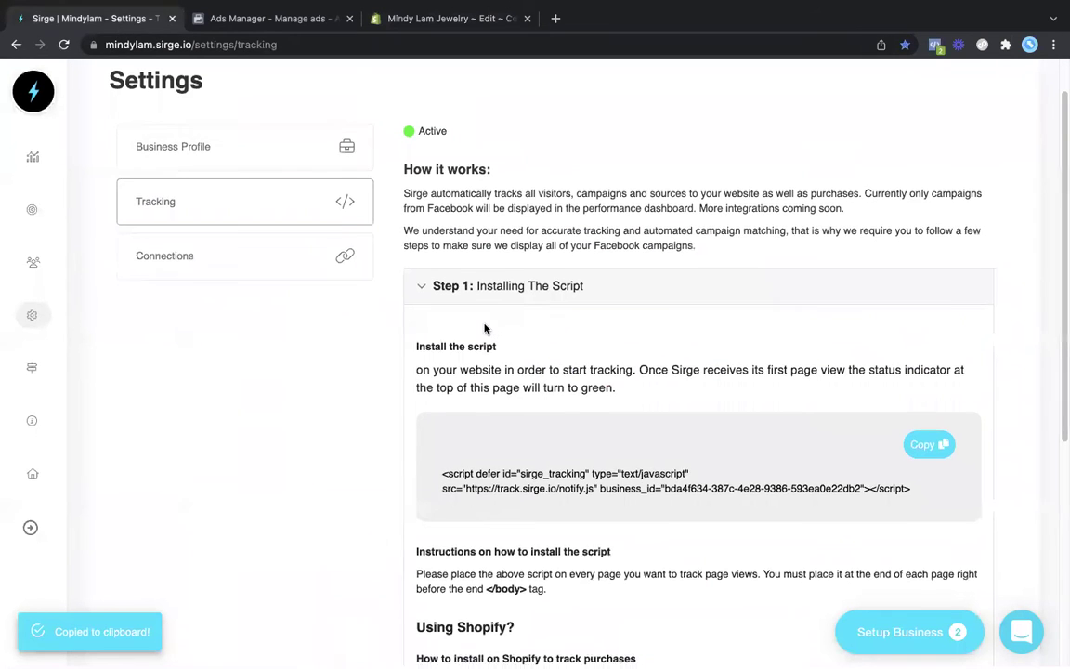
# - Copy Sirge's Step 2 additional-scripts snippet for the Shopify checkout
pyautogui.scroll(-2, 485, 330)
pyautogui.click(485, 327)
pyautogui.scroll(-5, 485, 330)
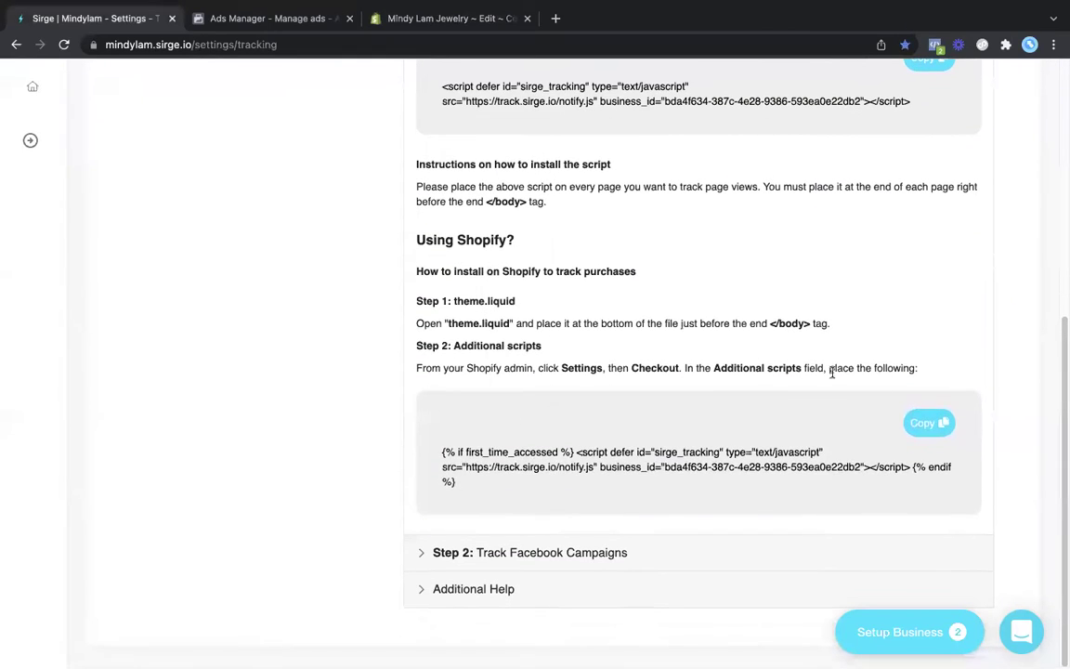
pyautogui.click(929, 423)
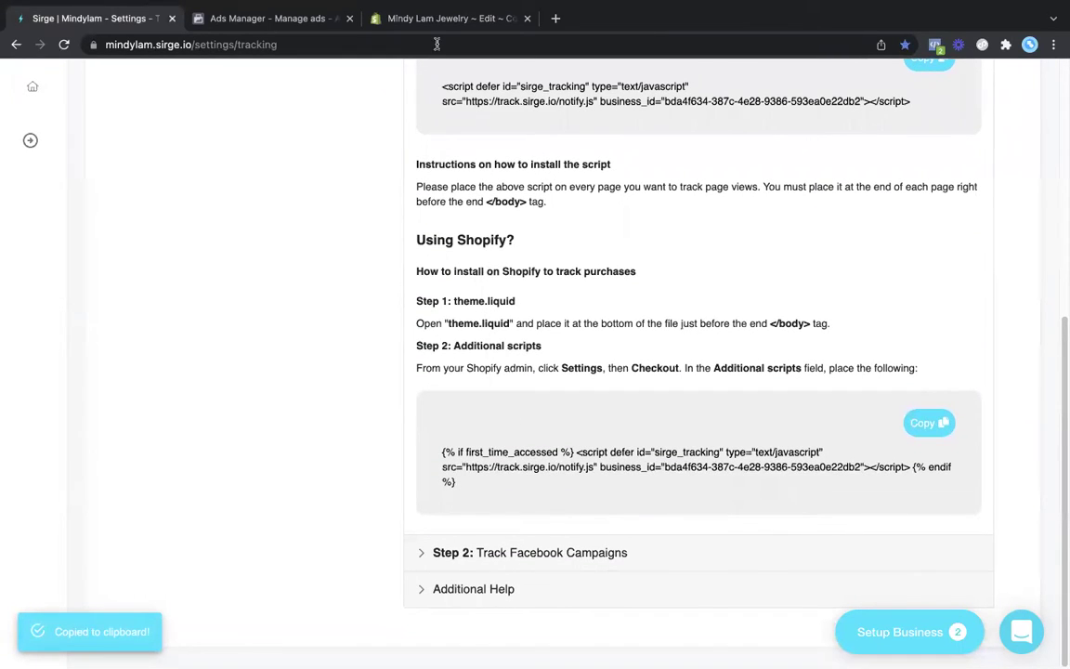
pyautogui.click(423, 19)
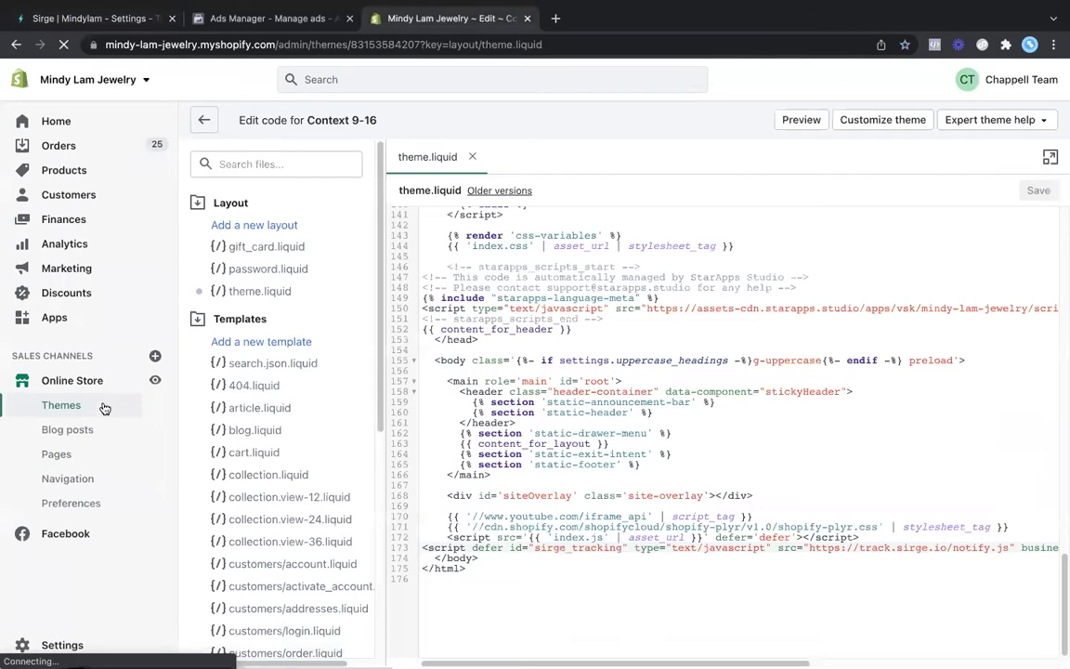
# - Paste the Sirge snippet into Checkout's Order status page additional scripts and save
pyautogui.click(21, 645)
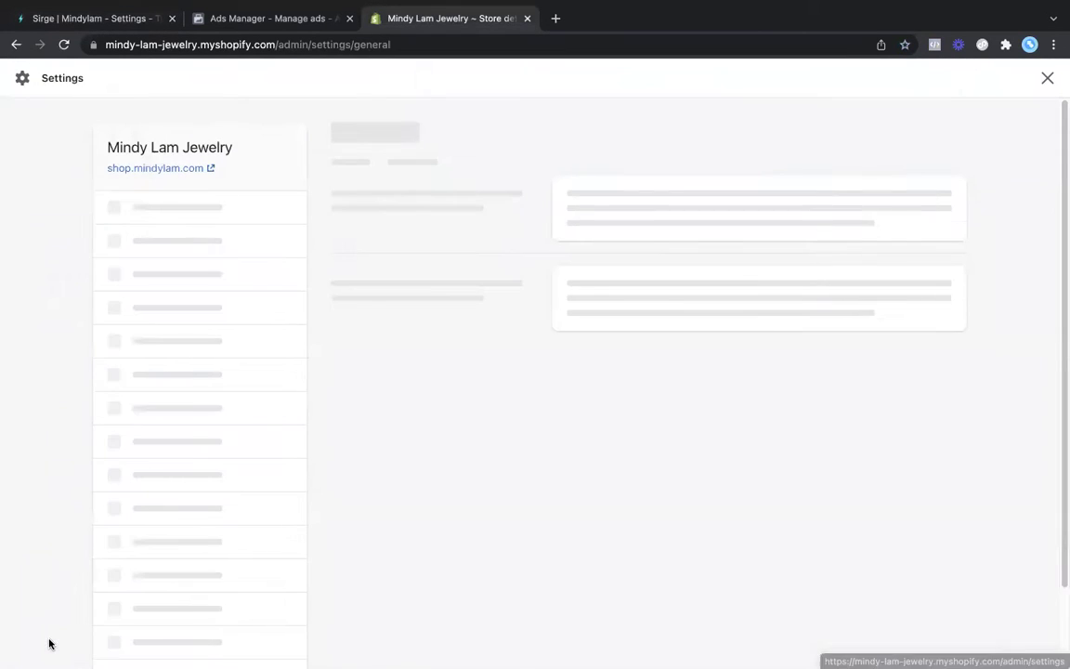
pyautogui.click(168, 344)
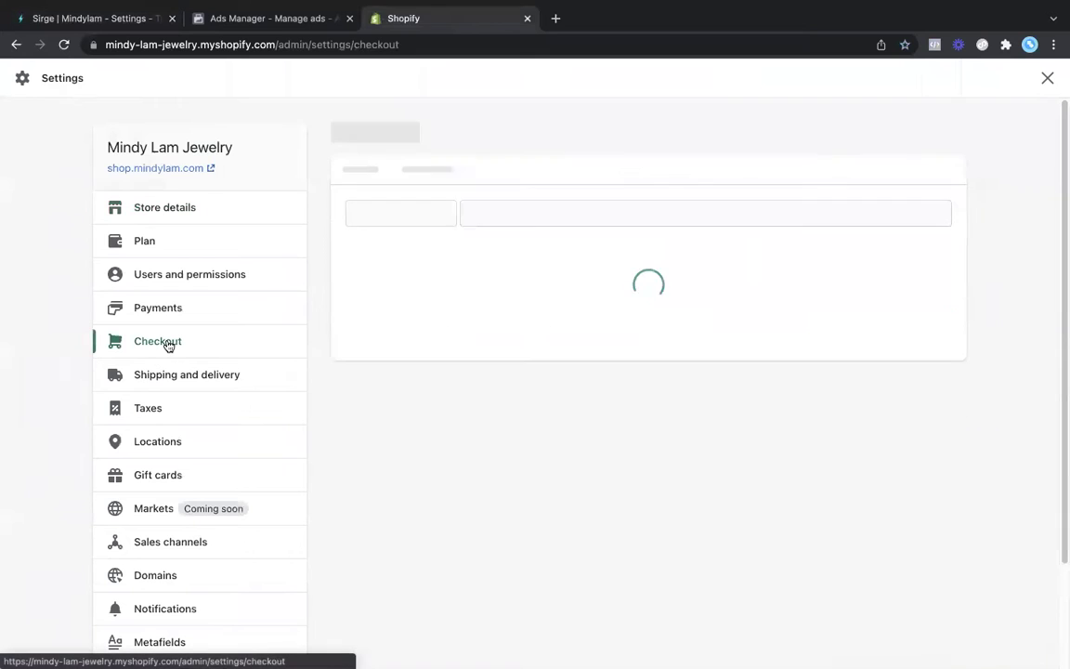
pyautogui.scroll(-6, 551, 353)
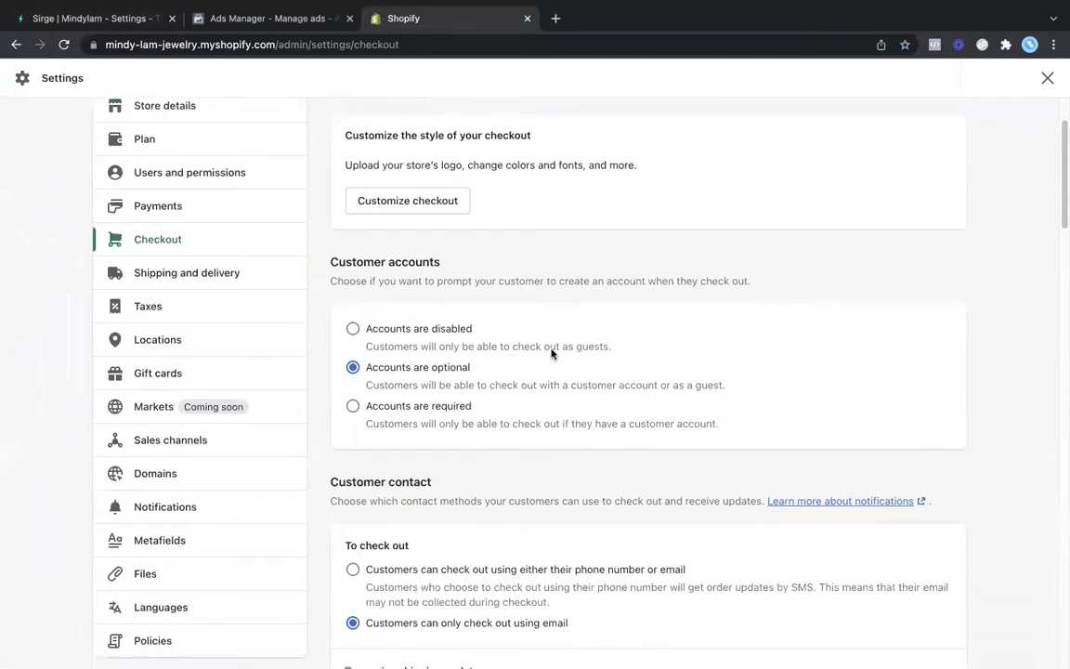
pyautogui.scroll(-15, 552, 353)
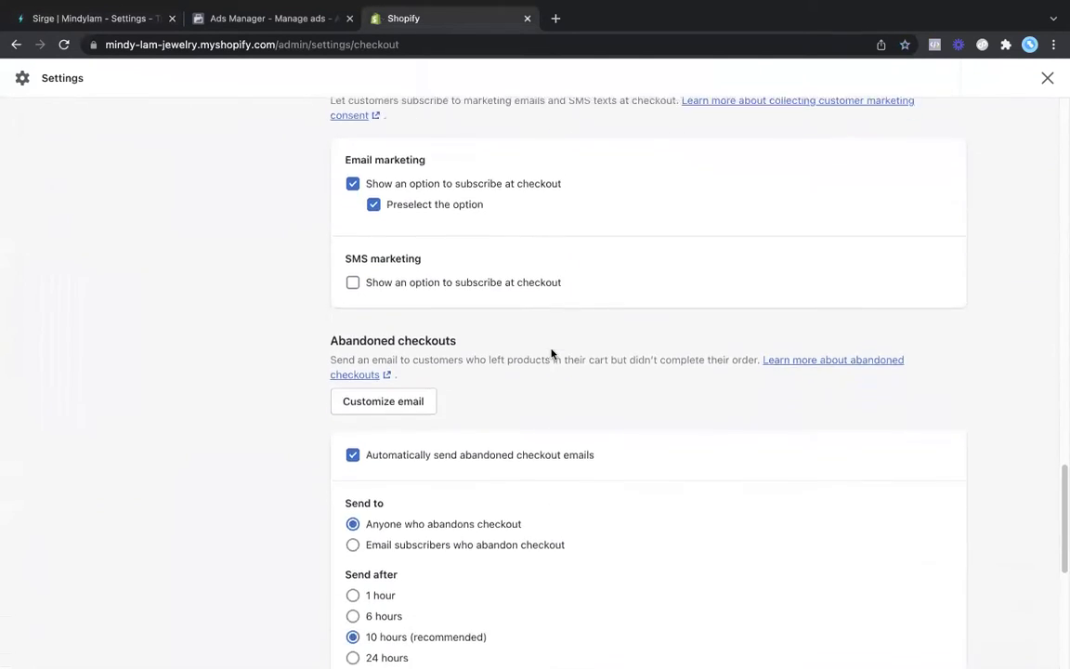
pyautogui.scroll(-3, 551, 349)
pyautogui.click(539, 358)
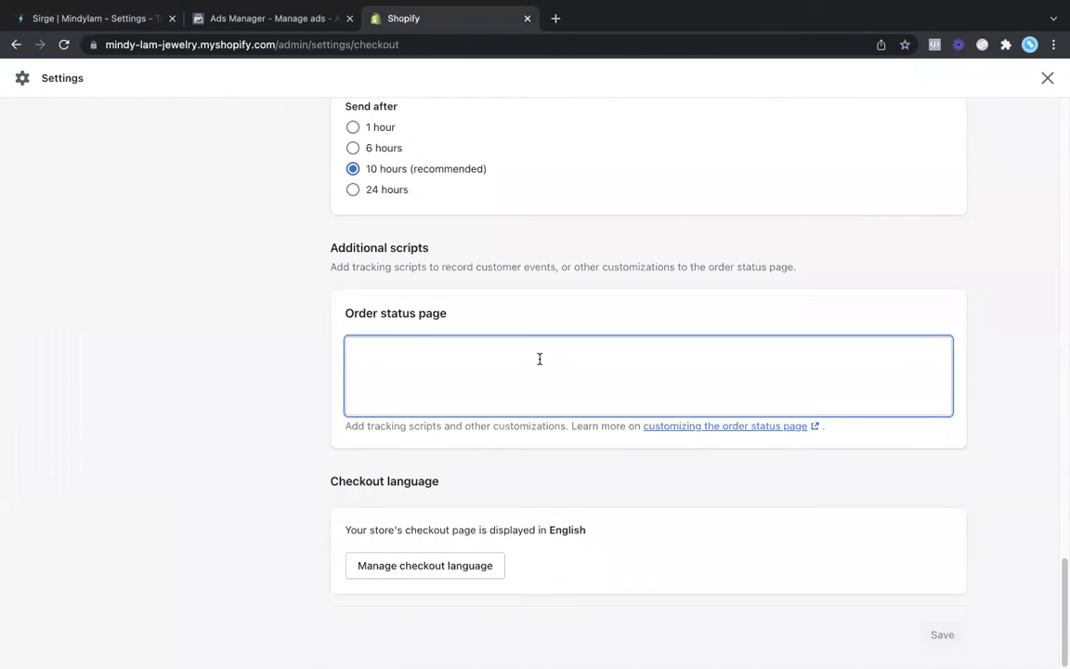
pyautogui.press('super+v')
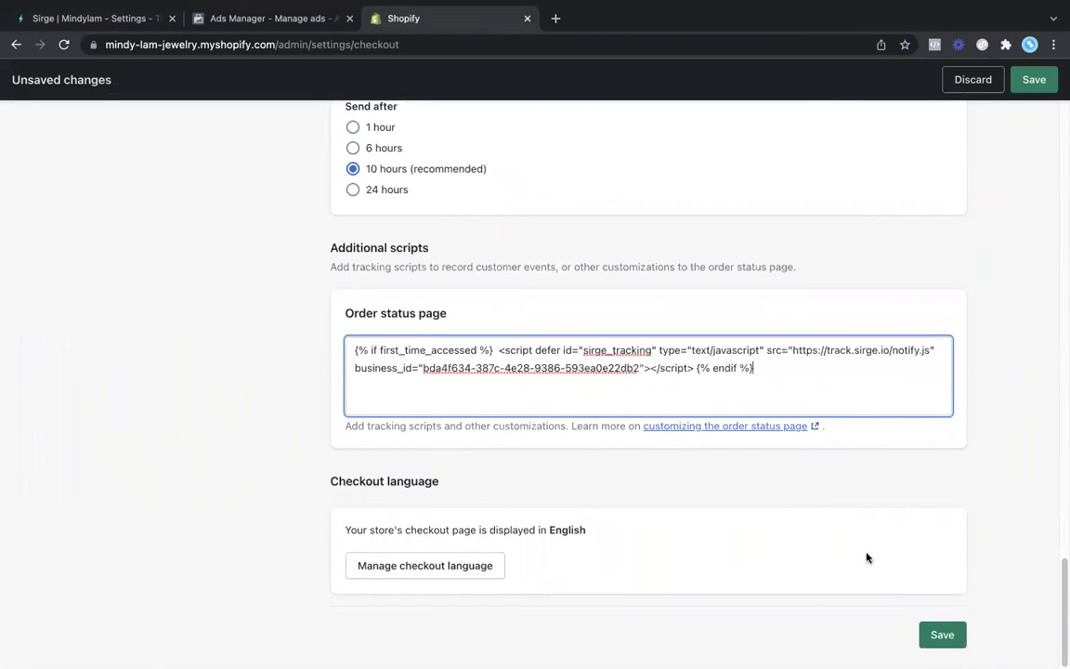
pyautogui.click(941, 634)
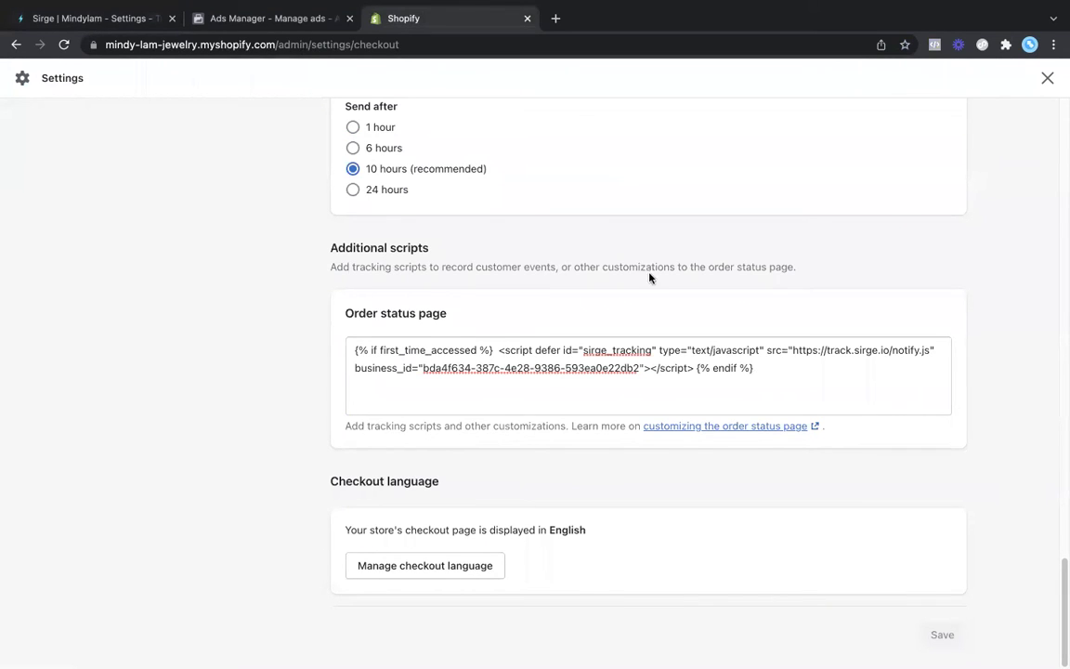
pyautogui.click(131, 21)
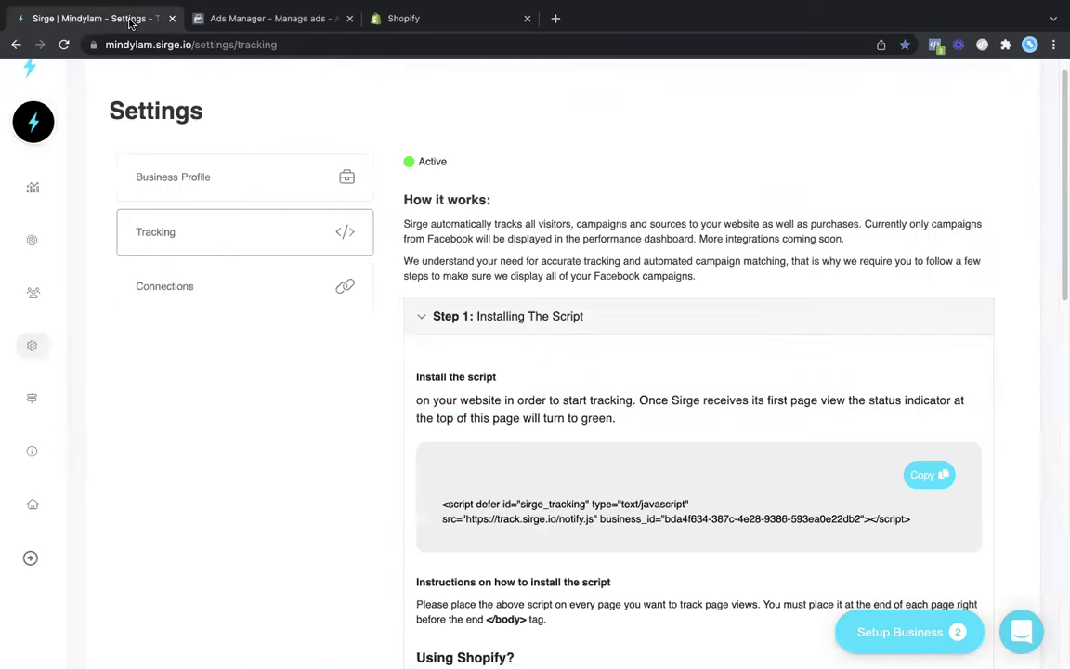
pyautogui.click(32, 191)
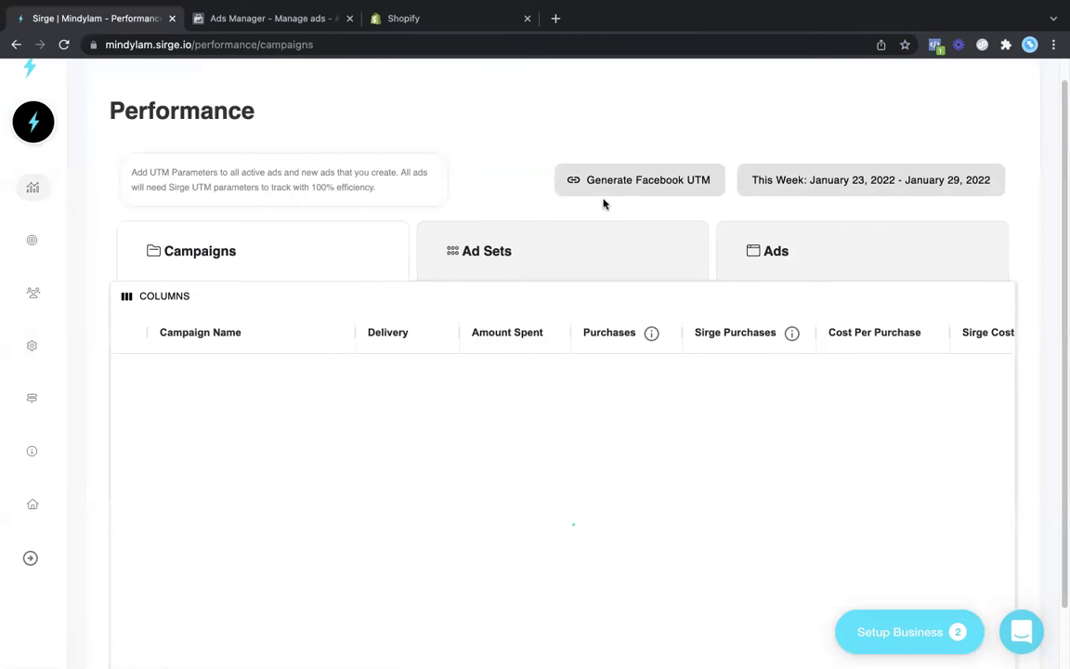
pyautogui.click(632, 187)
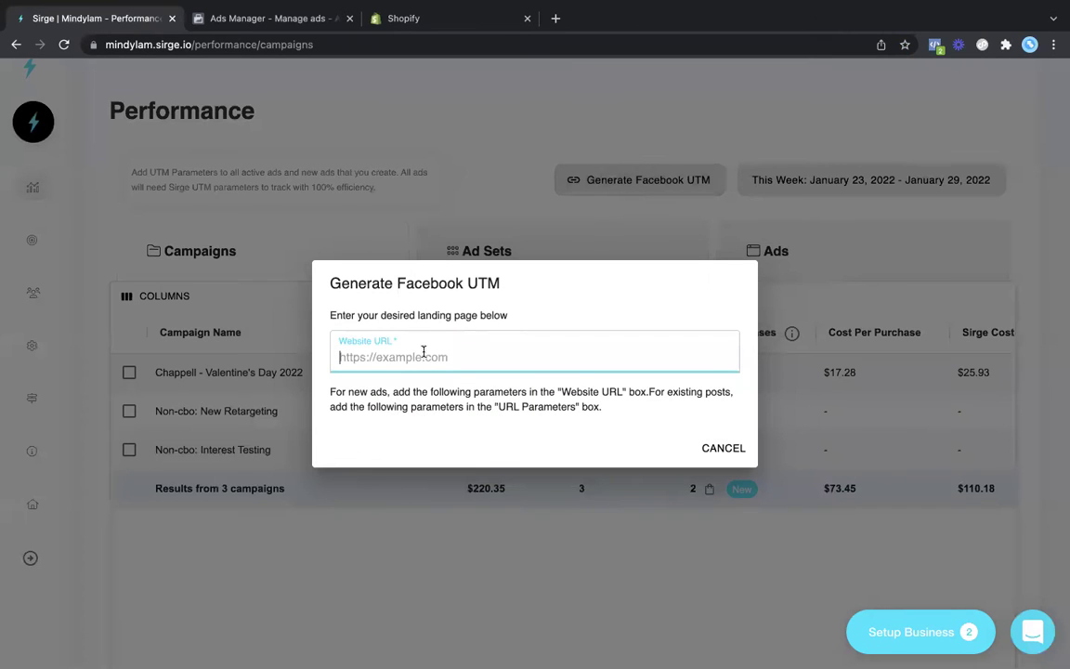
pyautogui.click(424, 354)
pyautogui.click(418, 419)
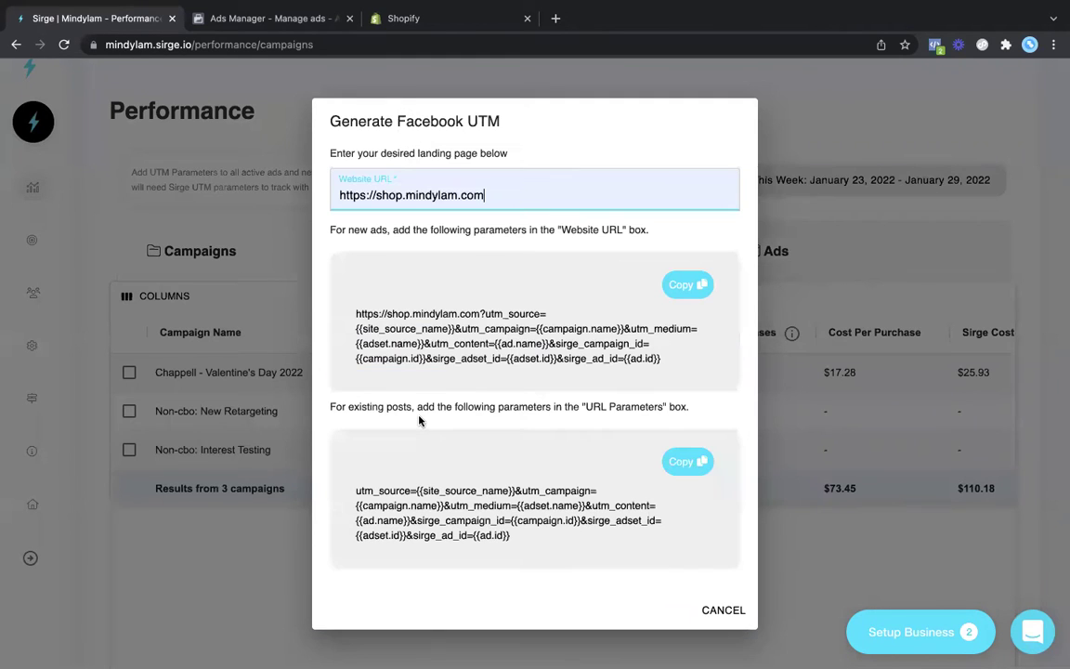
pyautogui.click(684, 467)
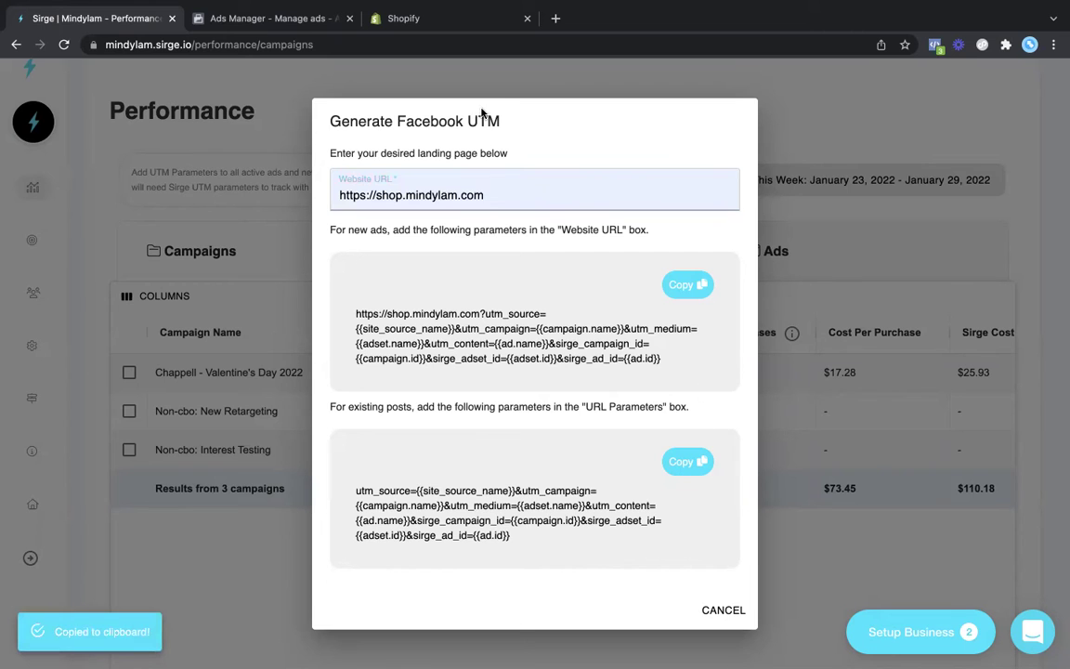
pyautogui.click(297, 20)
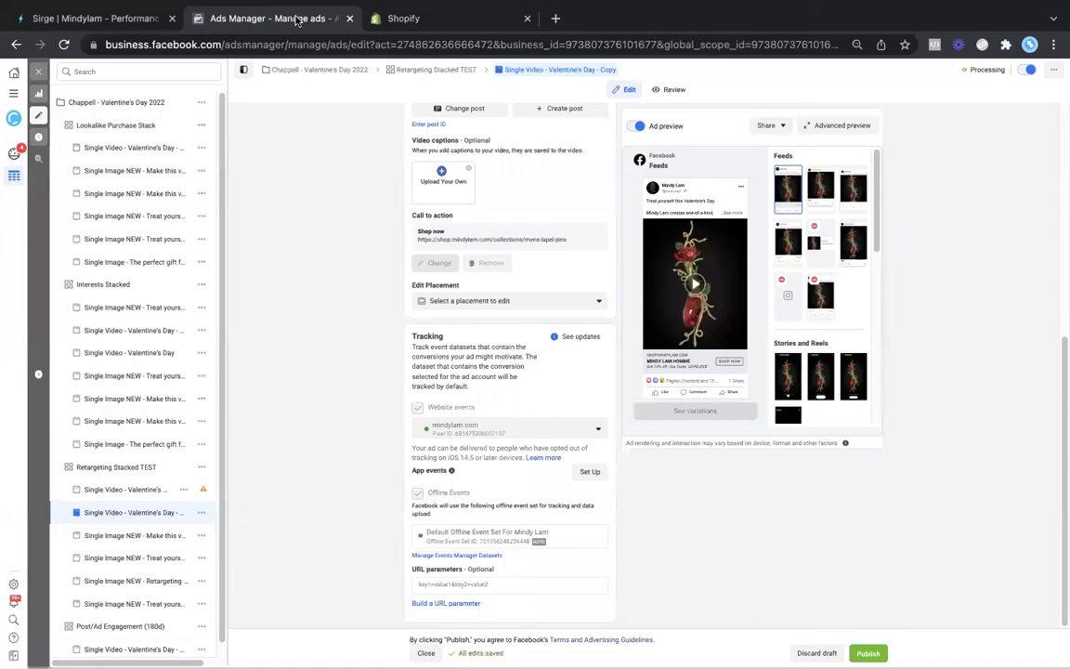
# - Paste the Sirge UTM string into the first Valentine's Day video ad's URL parameters
pyautogui.click(127, 491)
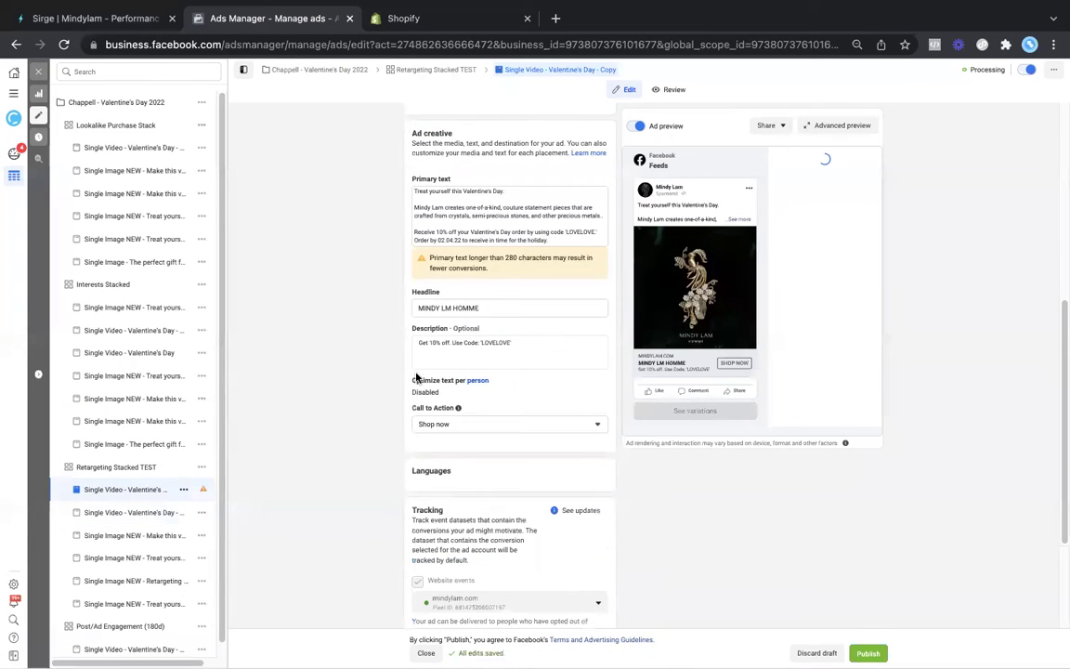
pyautogui.scroll(5, 518, 360)
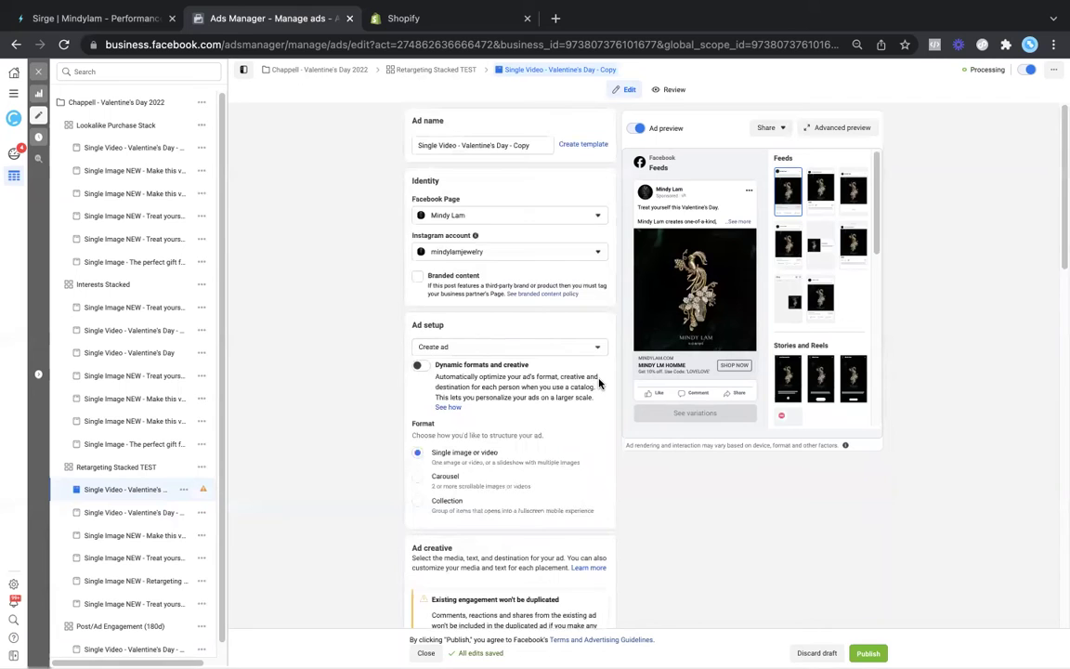
pyautogui.scroll(-5, 599, 382)
pyautogui.scroll(-5, 599, 382)
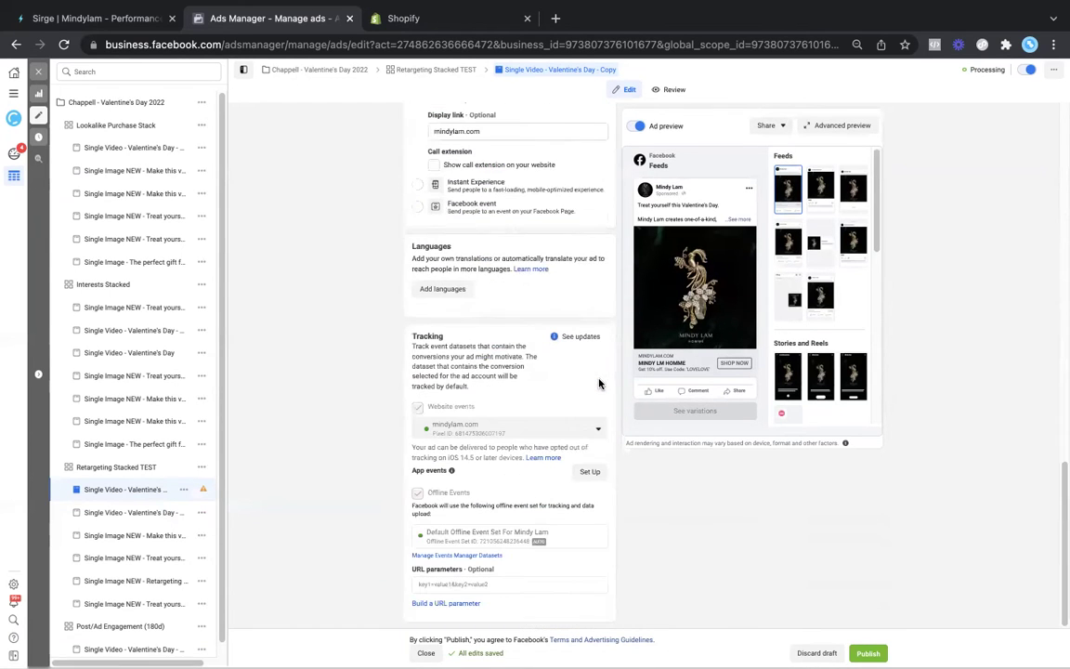
pyautogui.click(476, 583)
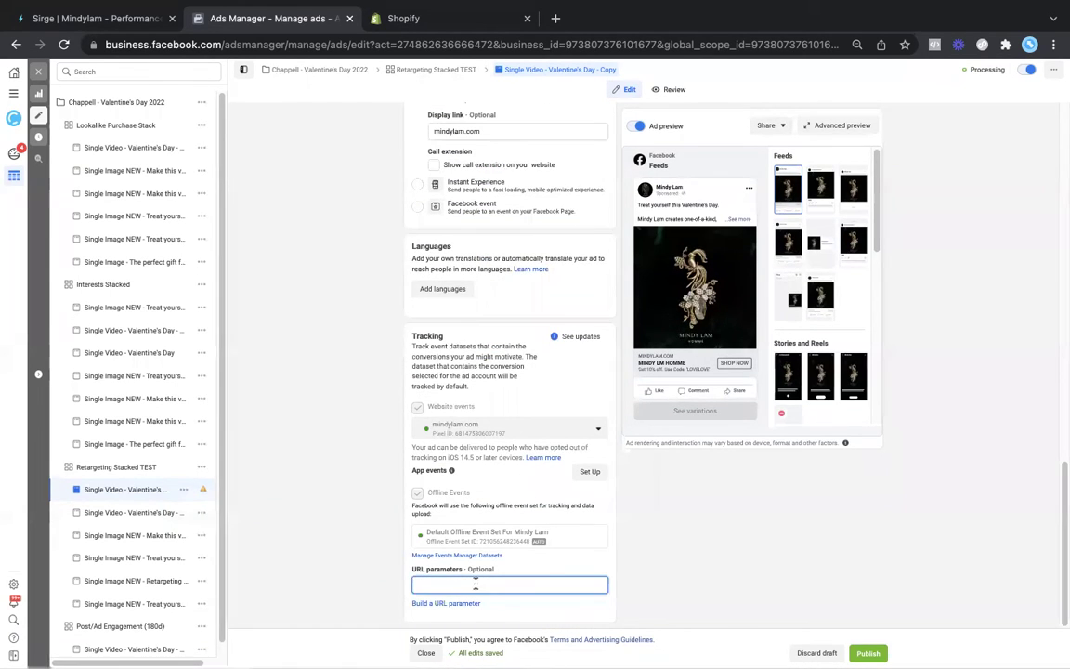
pyautogui.press('super+v')
pyautogui.click(619, 471)
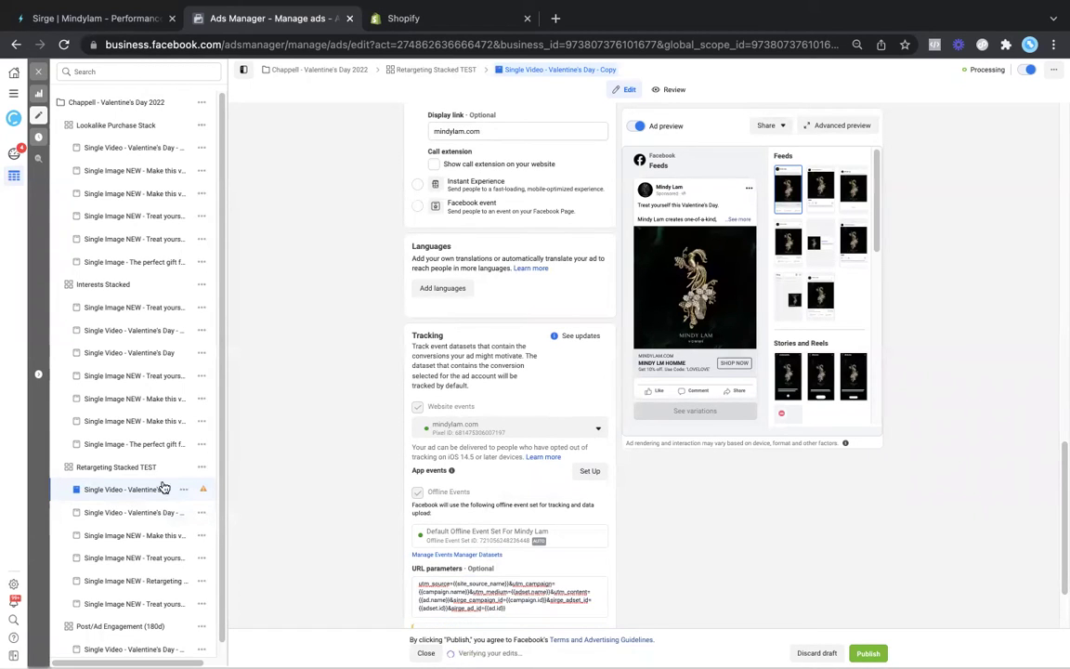
pyautogui.click(120, 513)
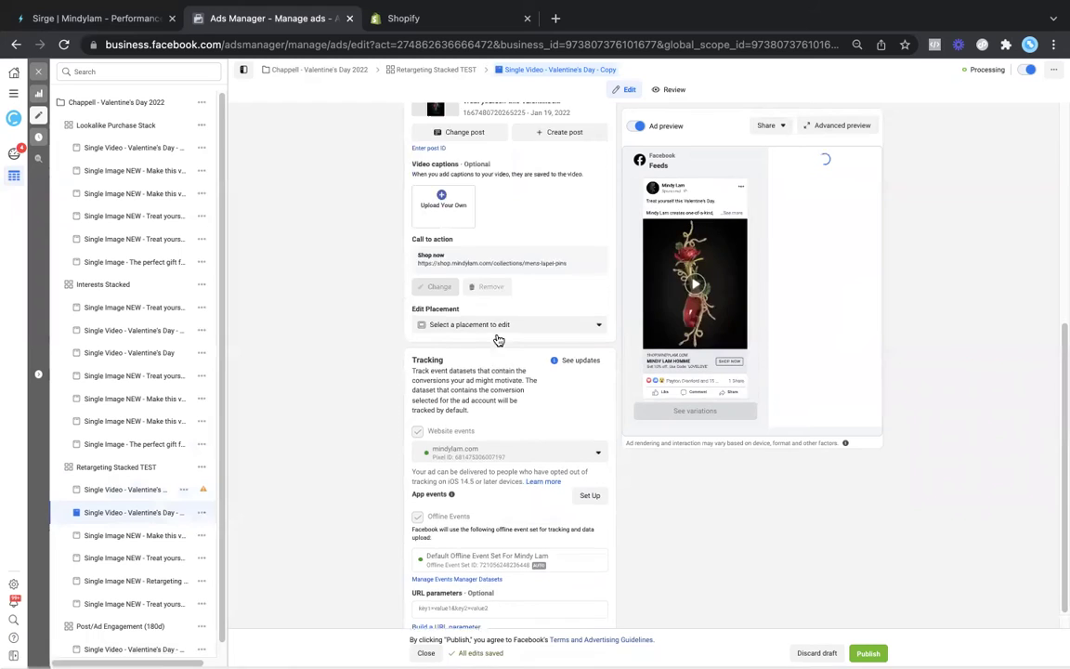
# - Paste the same Sirge UTM string into the second Valentine's Day video ad's URL parameters
pyautogui.scroll(1, 496, 339)
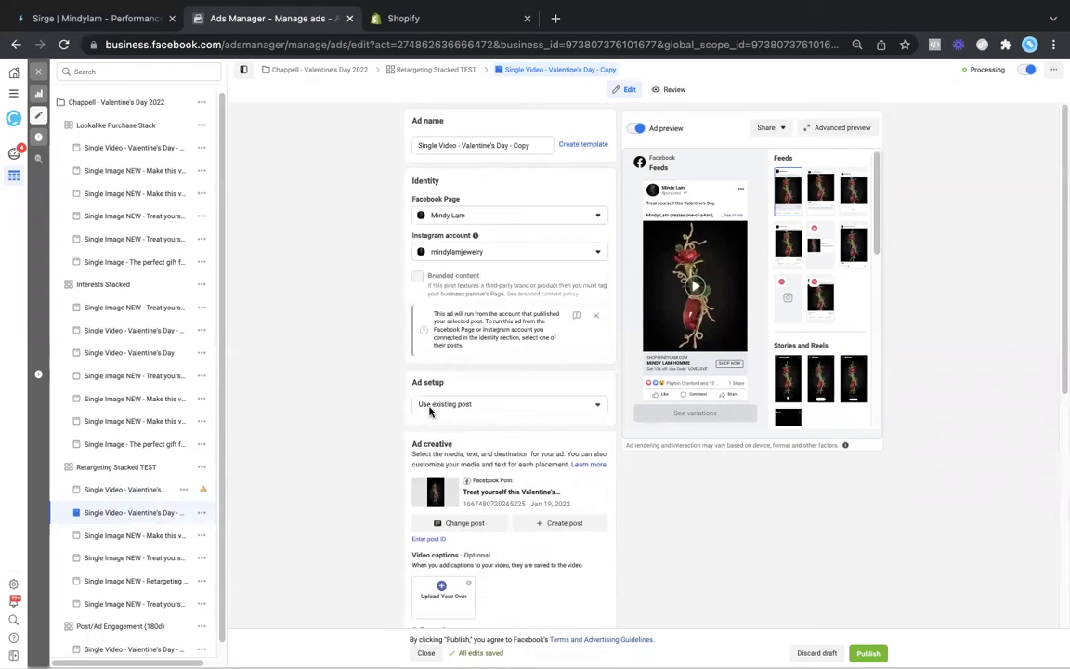
pyautogui.scroll(-5, 612, 417)
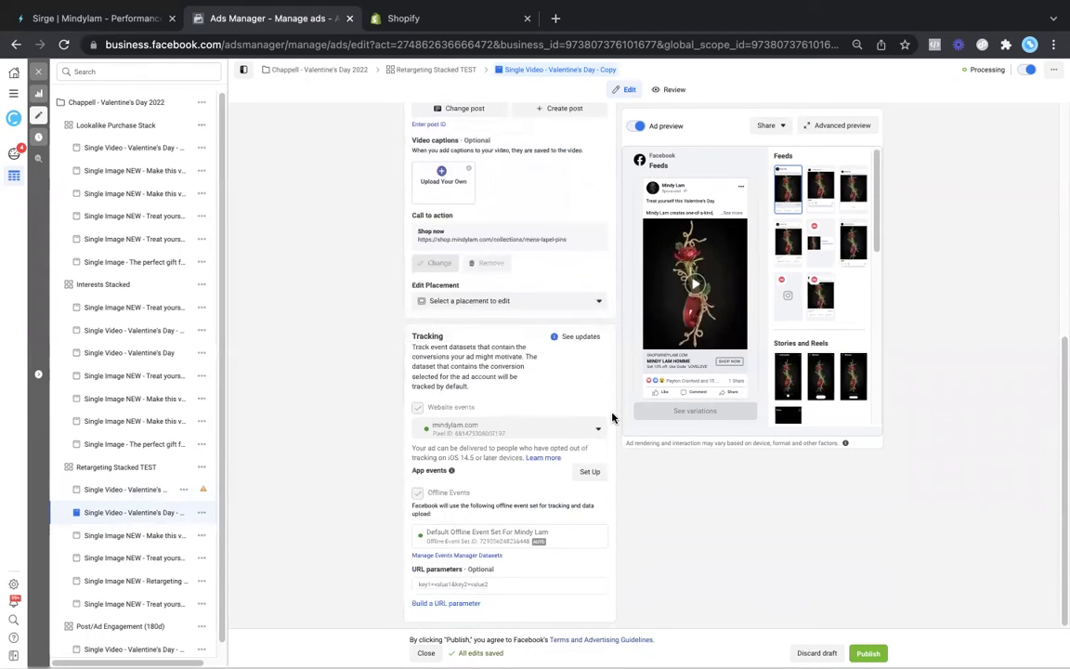
pyautogui.click(454, 583)
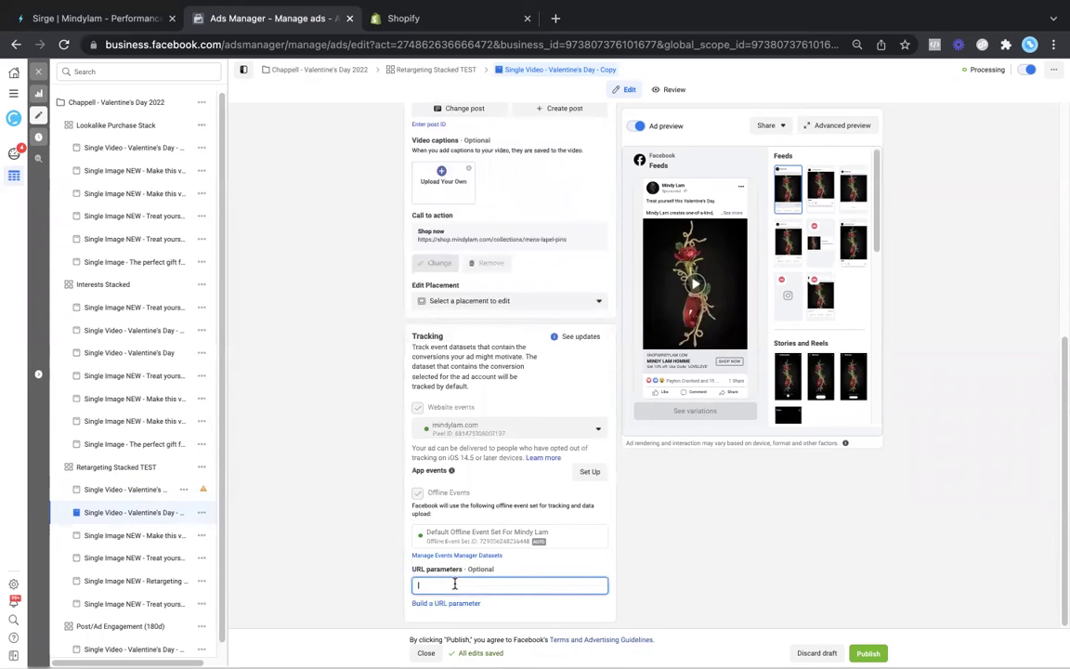
pyautogui.hotkey('ctrl', 'v')
pyautogui.click(627, 454)
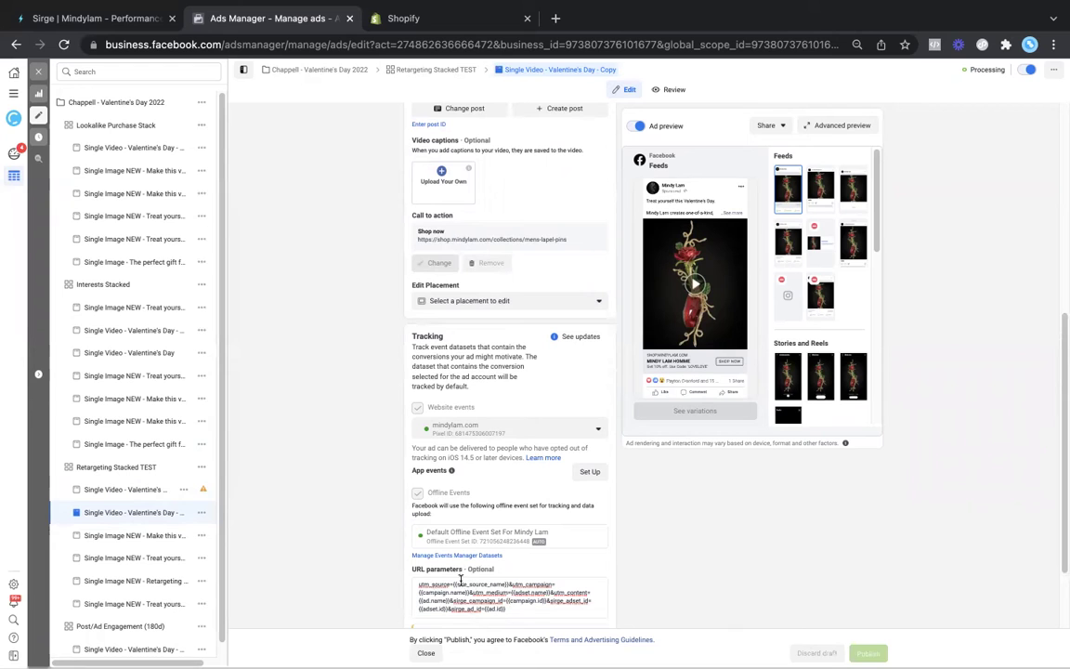
pyautogui.click(148, 489)
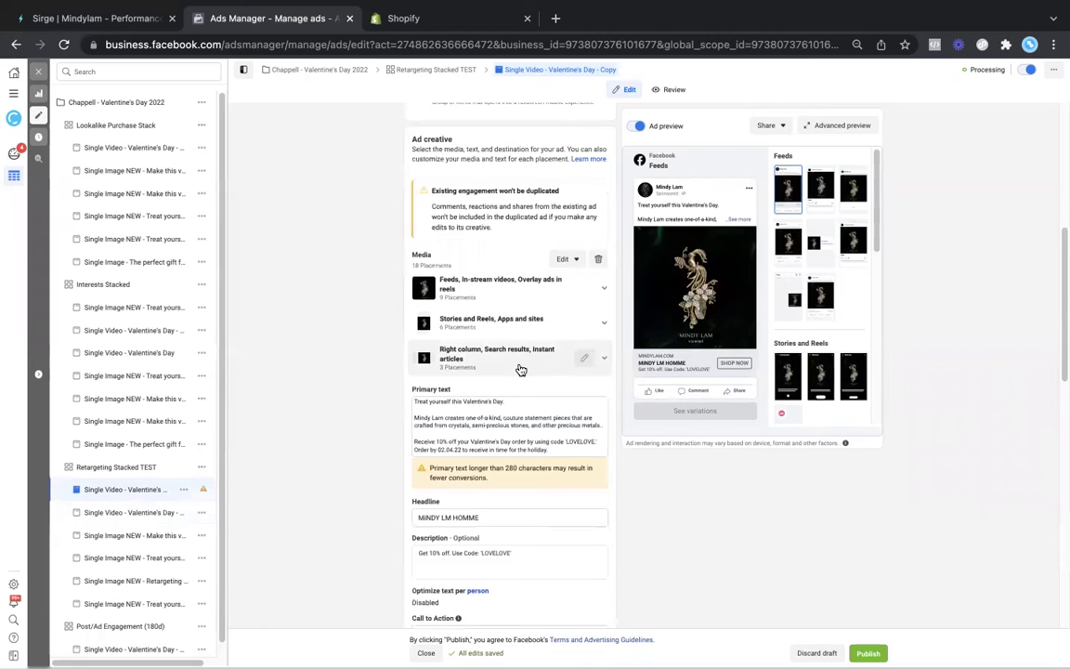
# - Confirm the Tracking URL parameters hold the UTM string, then publish the Valentine's Day copy ad
pyautogui.scroll(5, 520, 366)
pyautogui.scroll(3, 520, 365)
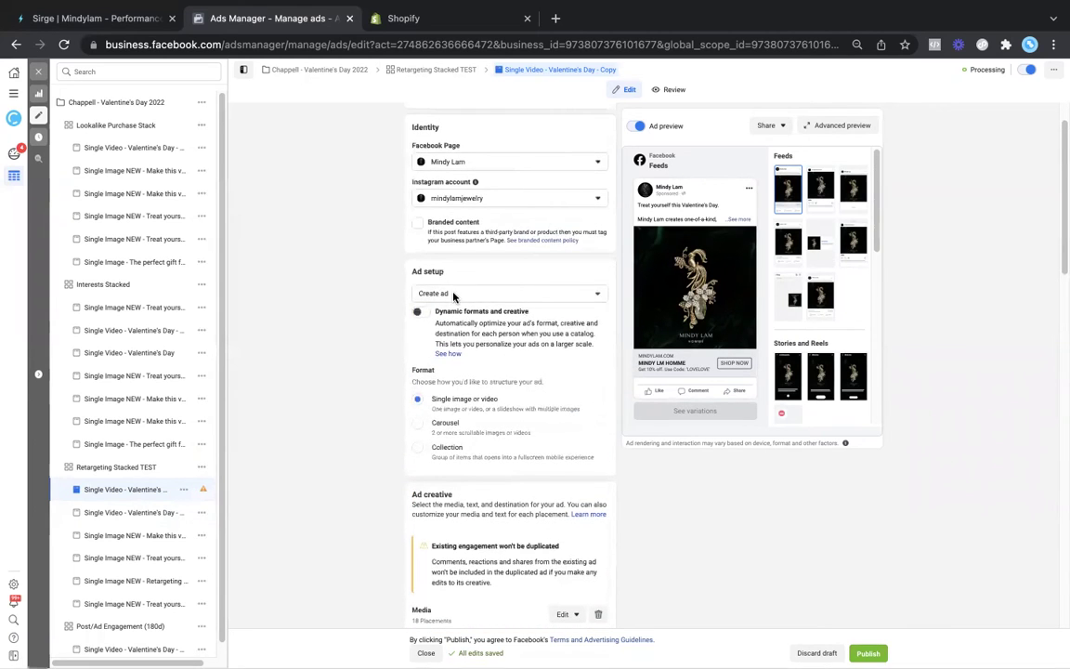
pyautogui.scroll(-2, 555, 388)
pyautogui.scroll(-10, 556, 388)
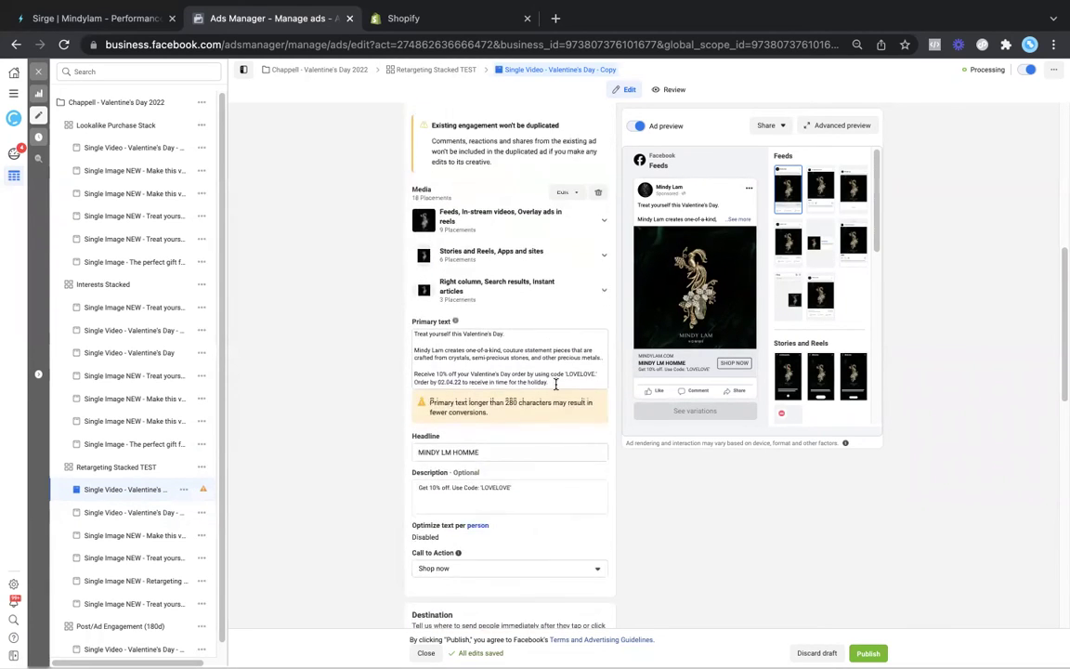
pyautogui.scroll(-8, 555, 389)
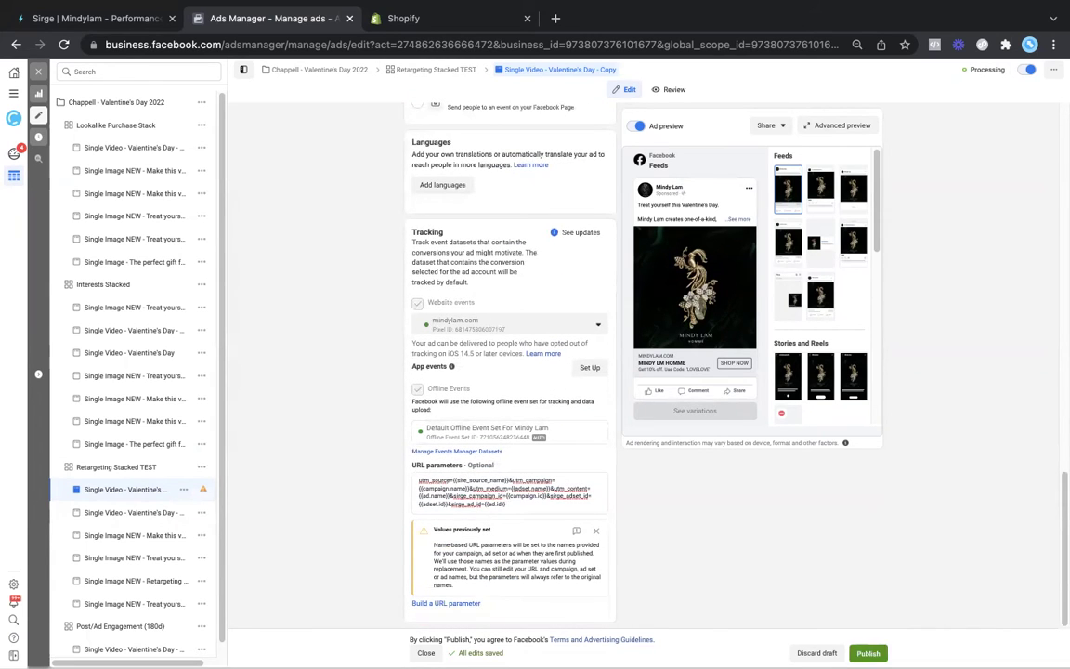
pyautogui.click(867, 653)
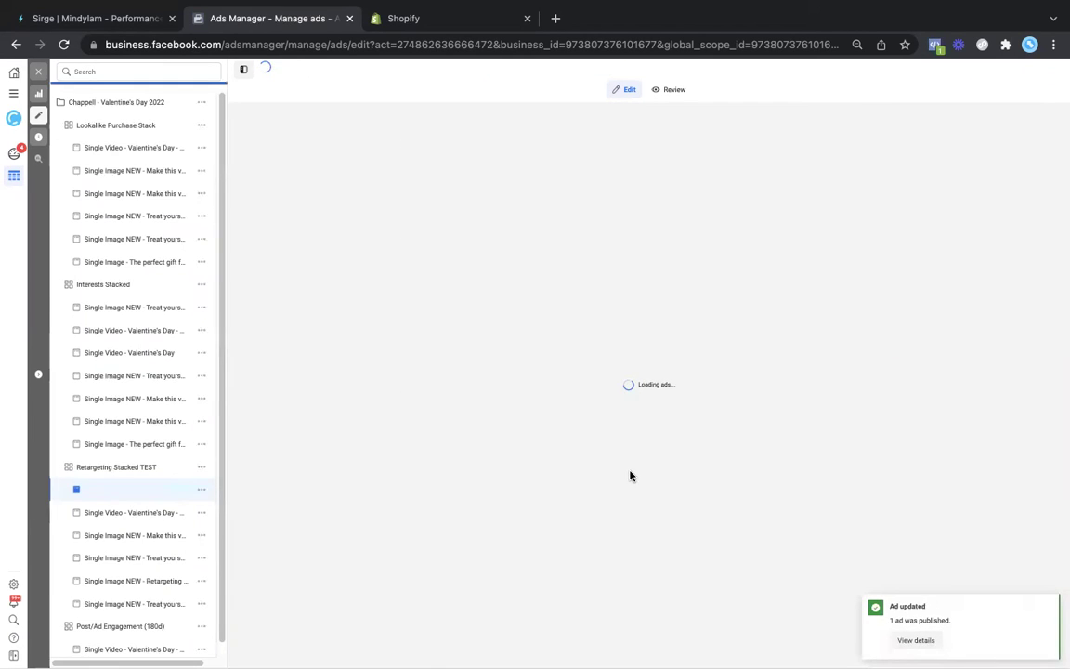
# - Check the current URL parameters value, then switch Ad setup to Use existing post
pyautogui.scroll(-1, 630, 475)
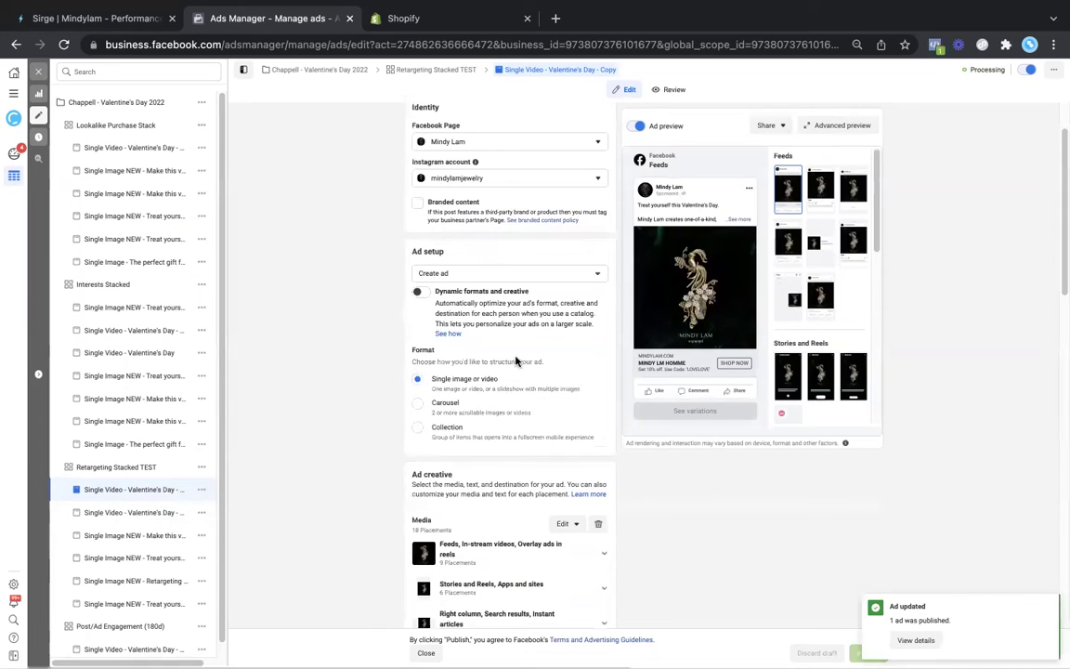
pyautogui.scroll(-8, 647, 458)
pyautogui.scroll(-3, 647, 458)
pyautogui.click(470, 504)
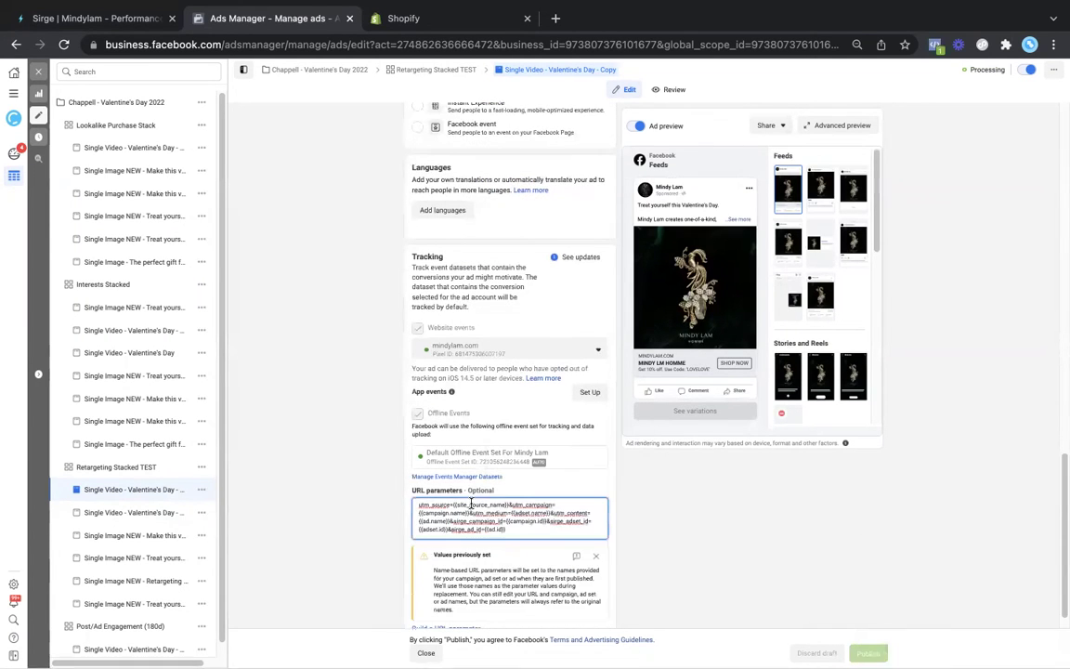
pyautogui.scroll(10, 588, 369)
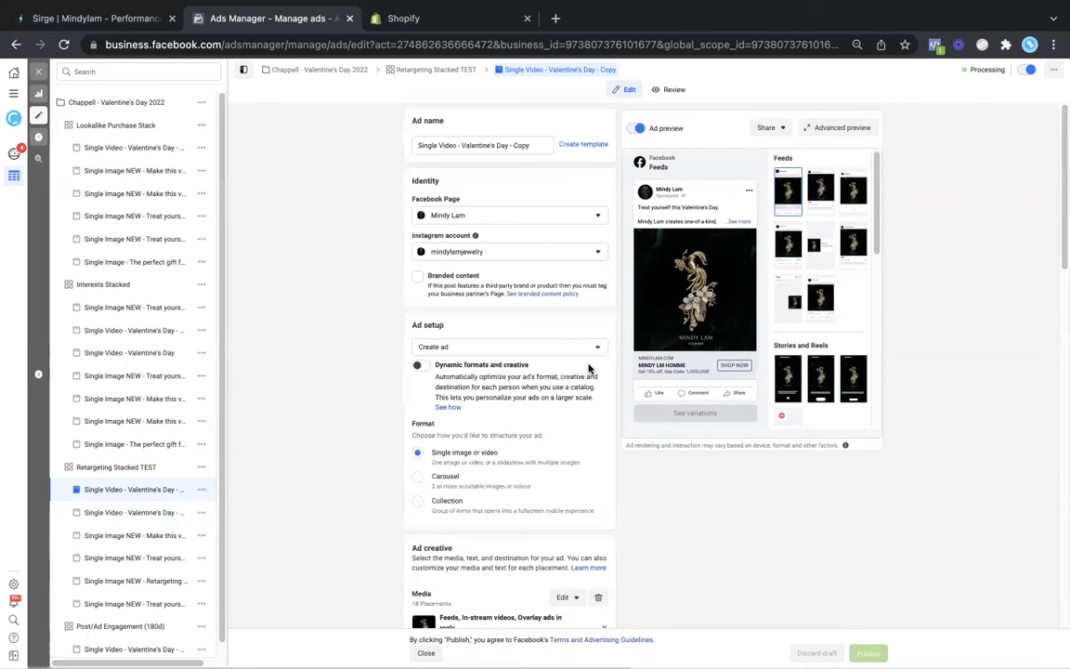
pyautogui.click(514, 347)
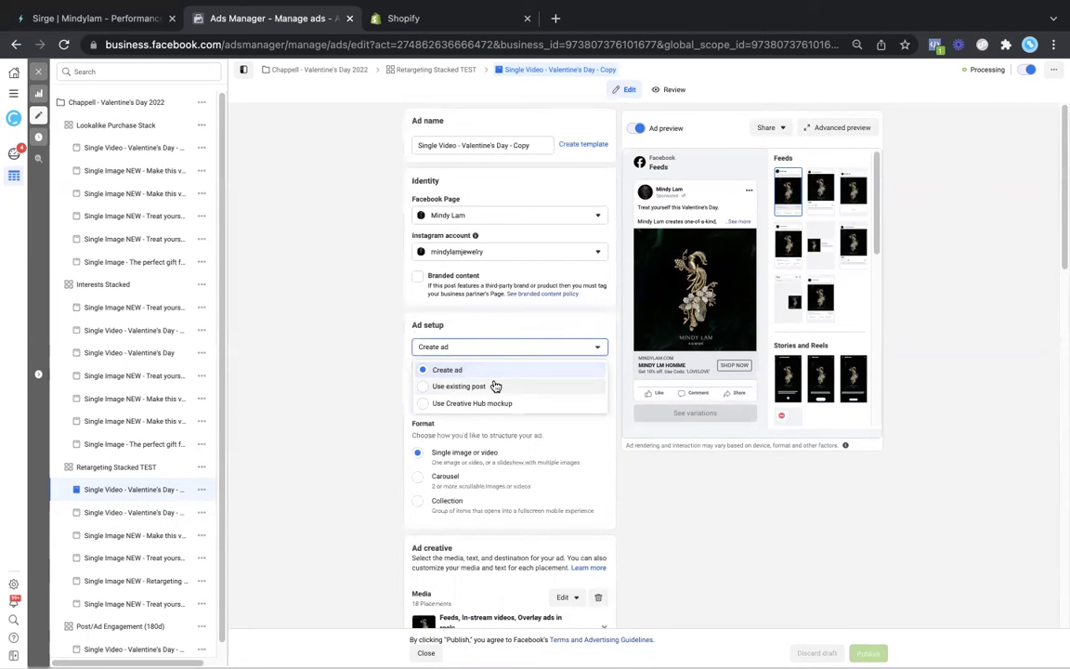
pyautogui.click(495, 387)
# - Paste the Sirge UTM string into the emptied URL parameters field and review the ad
pyautogui.scroll(-4, 635, 425)
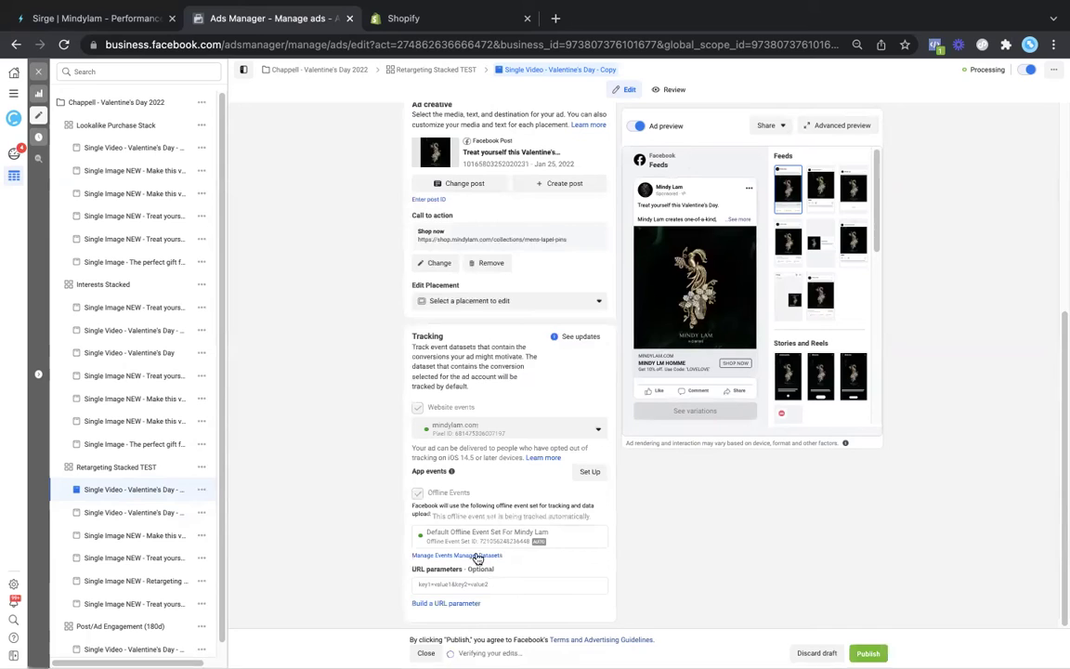
pyautogui.click(459, 583)
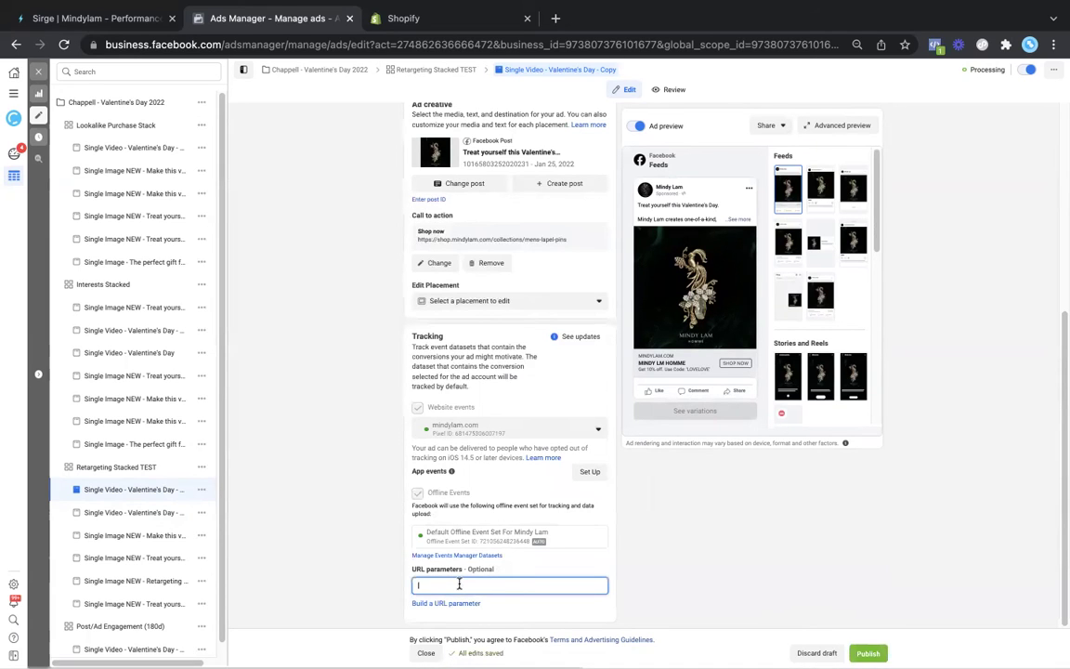
pyautogui.write('utm_source={{site_source_name}}&utm_campaign={{campaign.name}}&utm_medium={{adset.name}}&utm_content={{ad.name}}&sirge_campaign_id={{campaign.id}}&sirge_adset_id={{adset.id}}&sirge_ad_id={{ad.id}}')
pyautogui.click(626, 454)
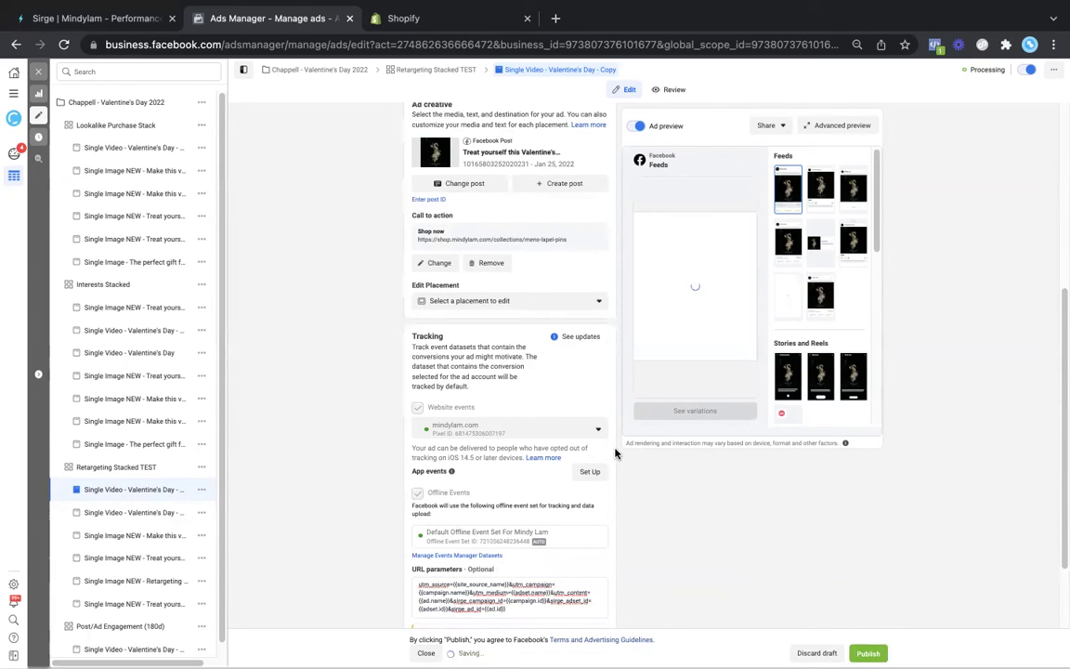
pyautogui.scroll(1, 614, 453)
pyautogui.scroll(3, 615, 453)
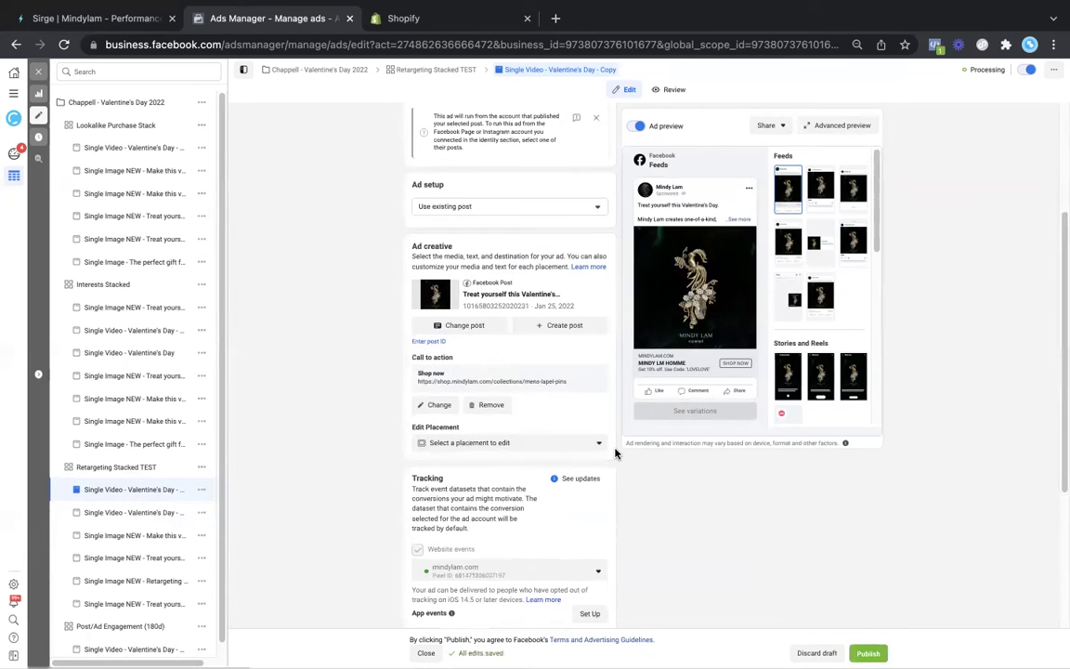
pyautogui.scroll(-3, 612, 433)
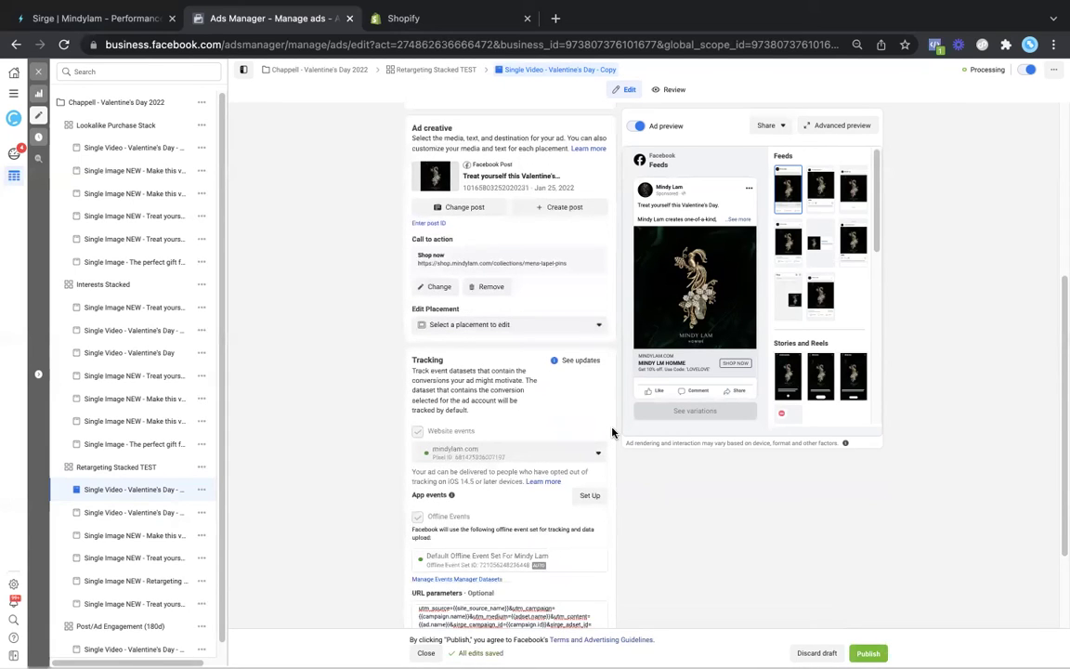
pyautogui.scroll(3, 612, 433)
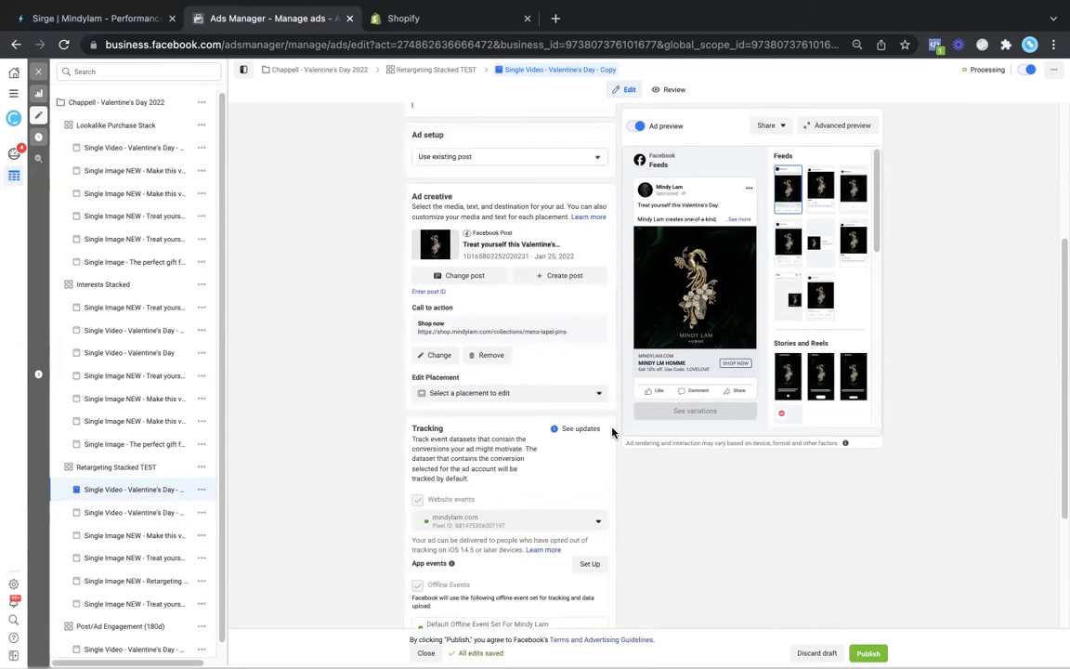
pyautogui.scroll(1, 612, 433)
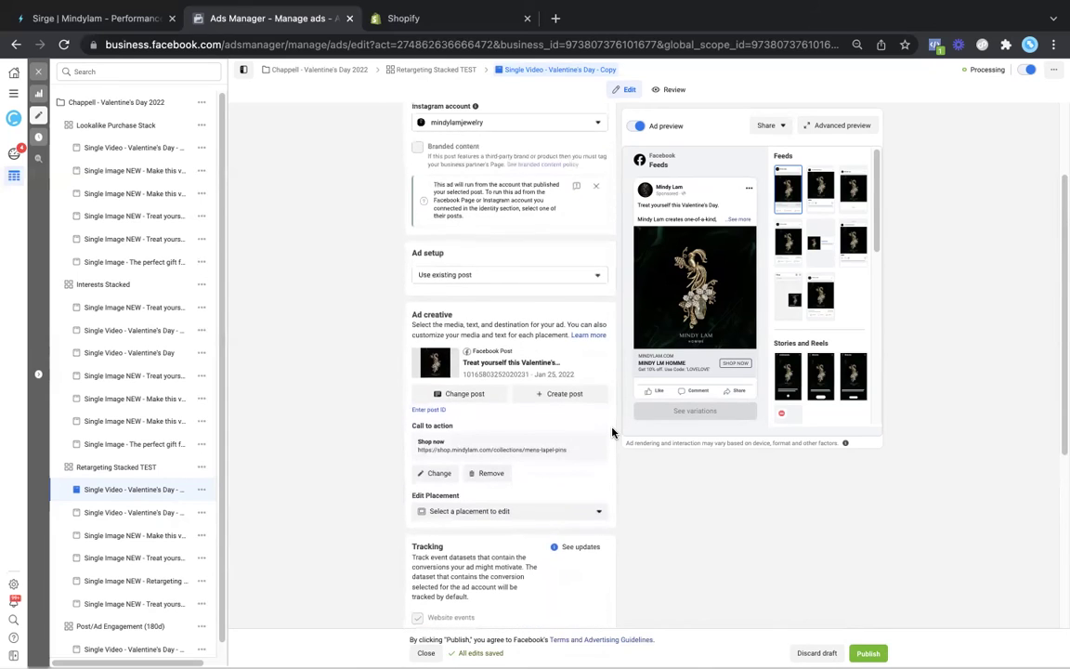
pyautogui.scroll(-7, 612, 433)
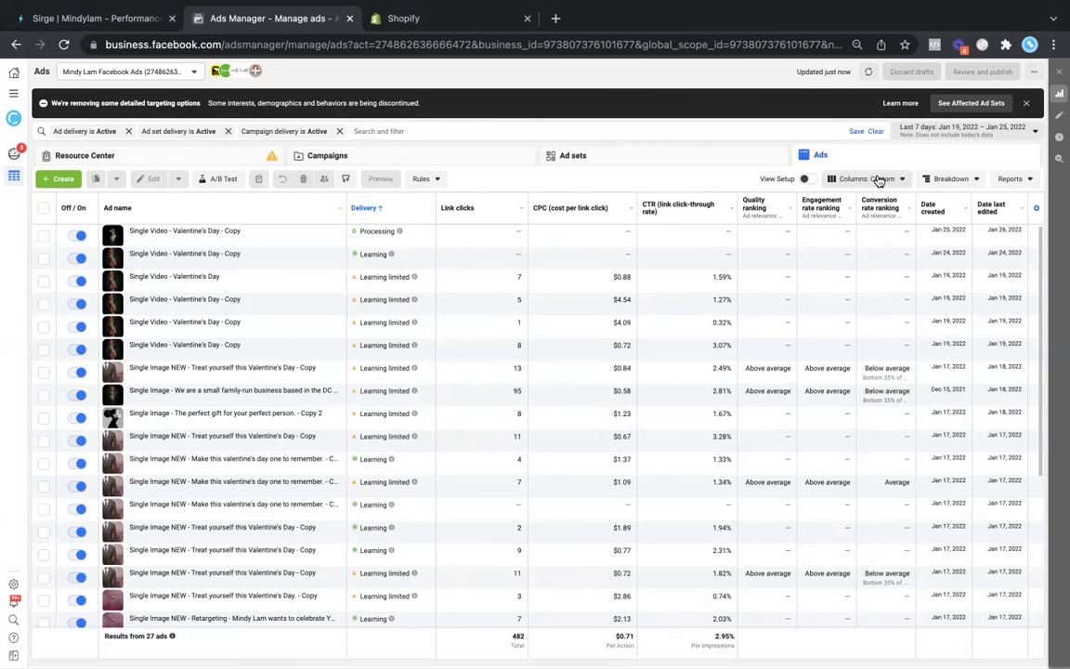
# - Add a URL parameters column after CPC through Customize Columns, then widen it
pyautogui.click(879, 180)
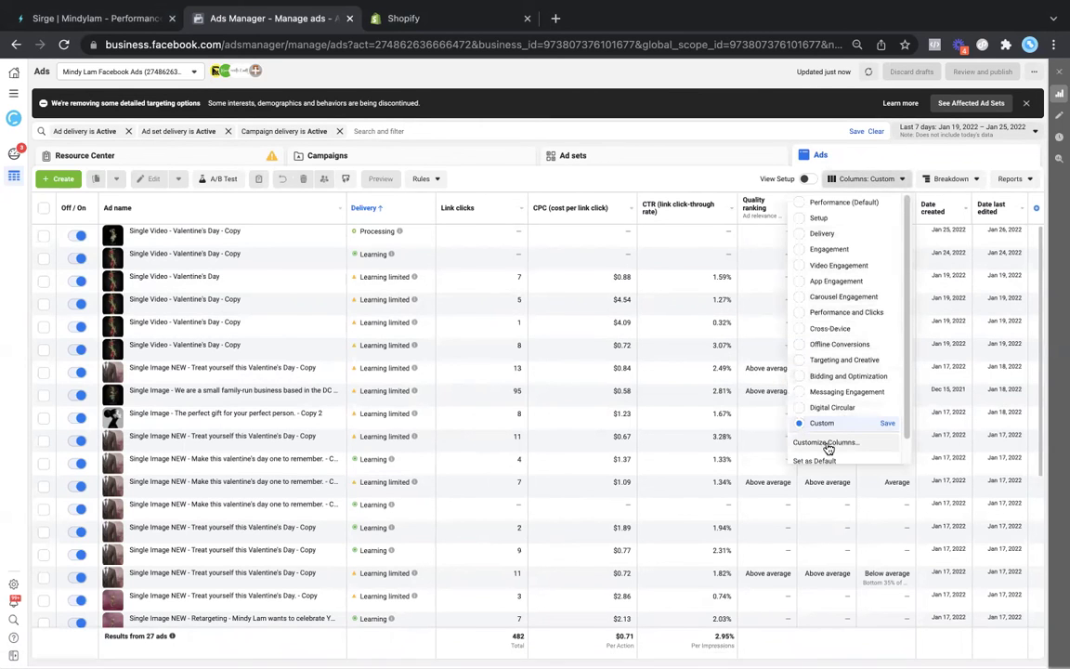
pyautogui.click(826, 443)
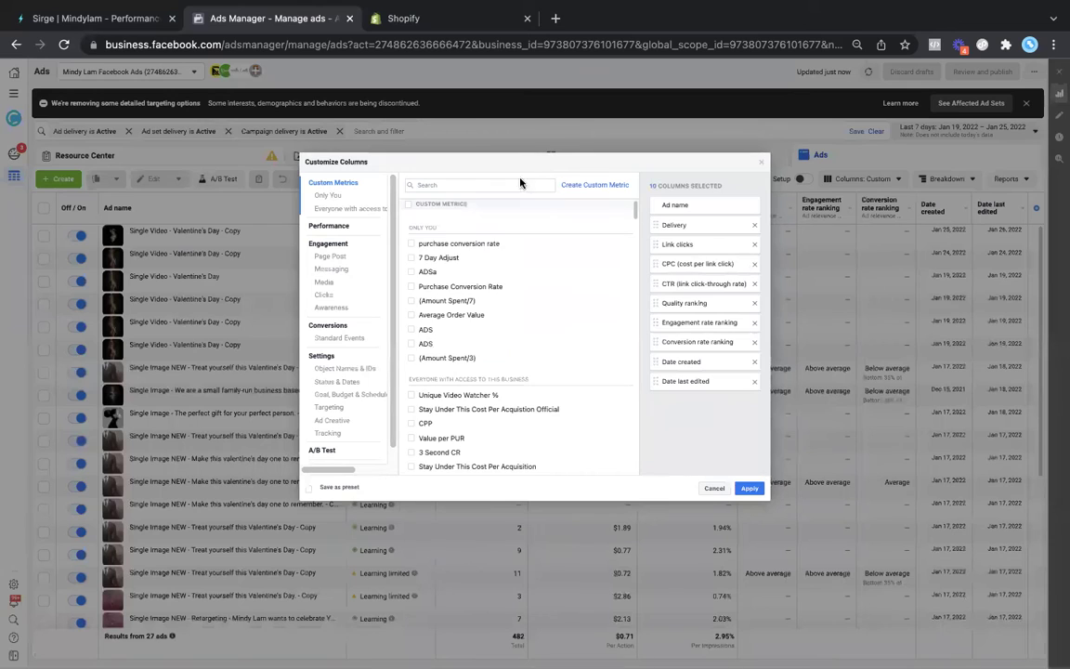
pyautogui.write('url')
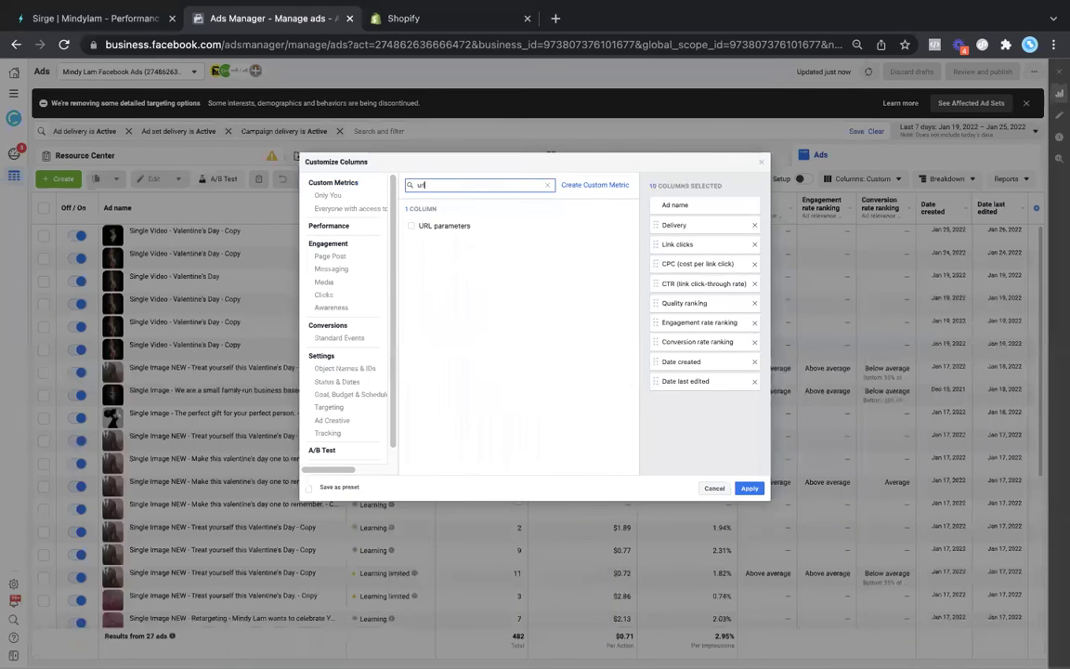
pyautogui.click(420, 227)
pyautogui.moveTo(656, 398); pyautogui.dragTo(659, 264)
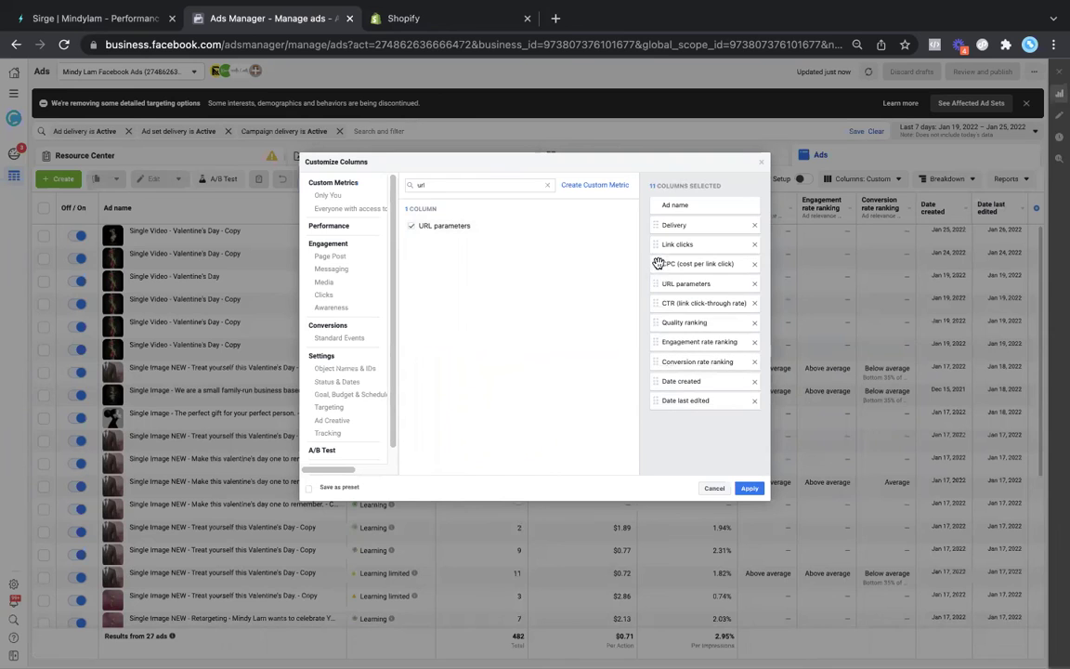
pyautogui.click(748, 488)
pyautogui.moveTo(653, 210); pyautogui.dragTo(924, 210)
# - Scroll across the ads table to verify each ad's URL parameters show the Sirge UTM string
pyautogui.hscroll(1, 795, 239)
pyautogui.hscroll(2, 795, 240)
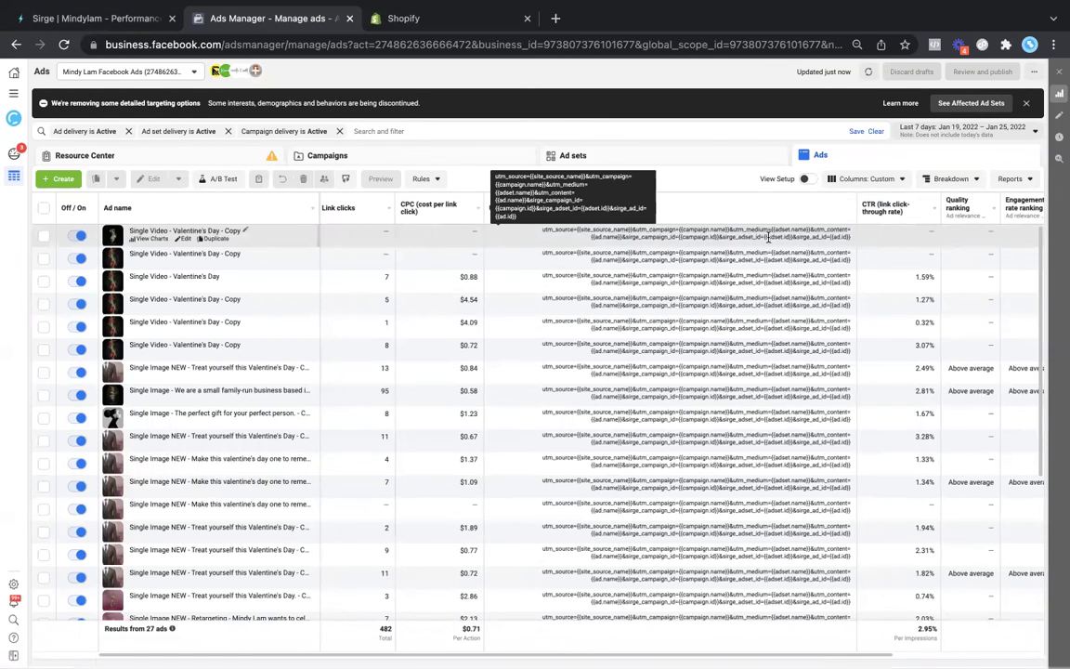
pyautogui.scroll(-3, 568, 382)
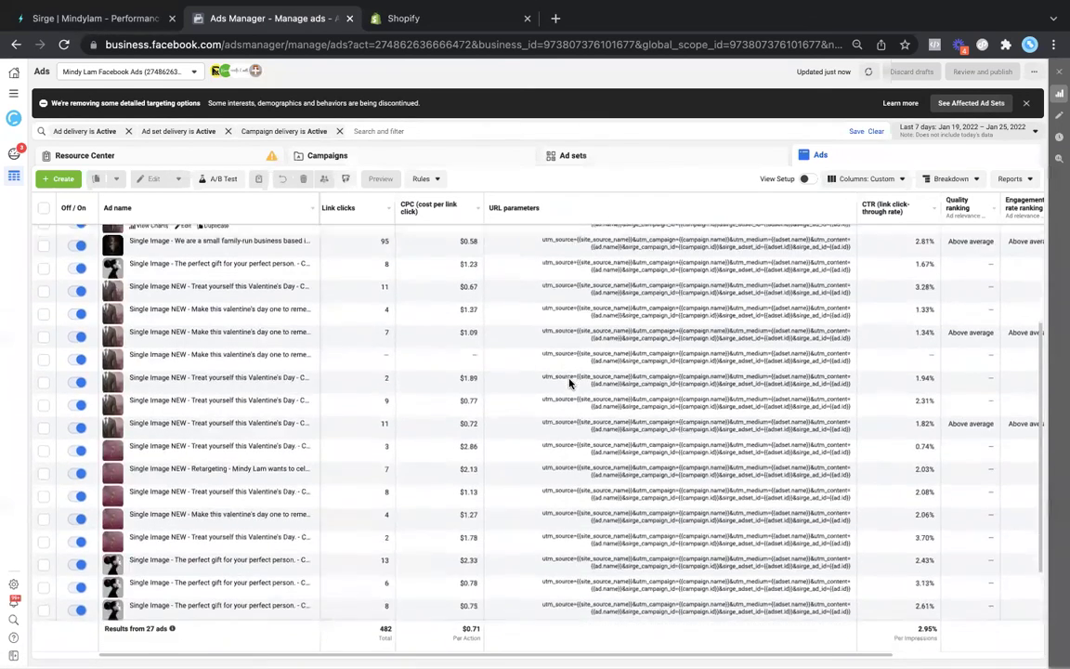
pyautogui.scroll(2, 569, 382)
pyautogui.hscroll(-1, 570, 382)
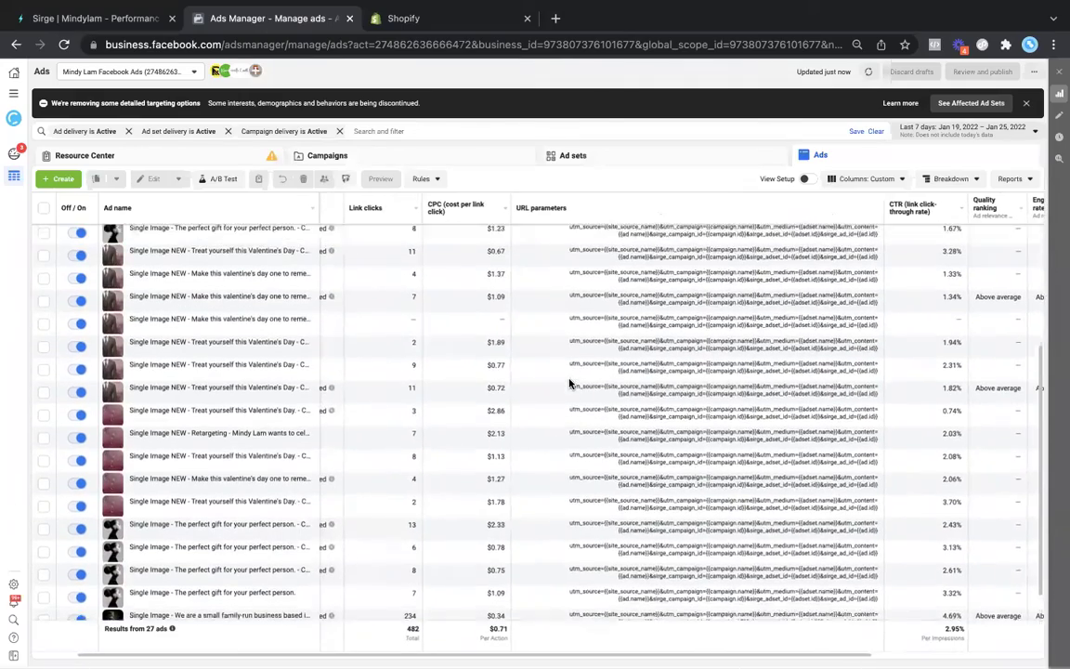
pyautogui.scroll(3, 570, 381)
pyautogui.hscroll(-1, 570, 382)
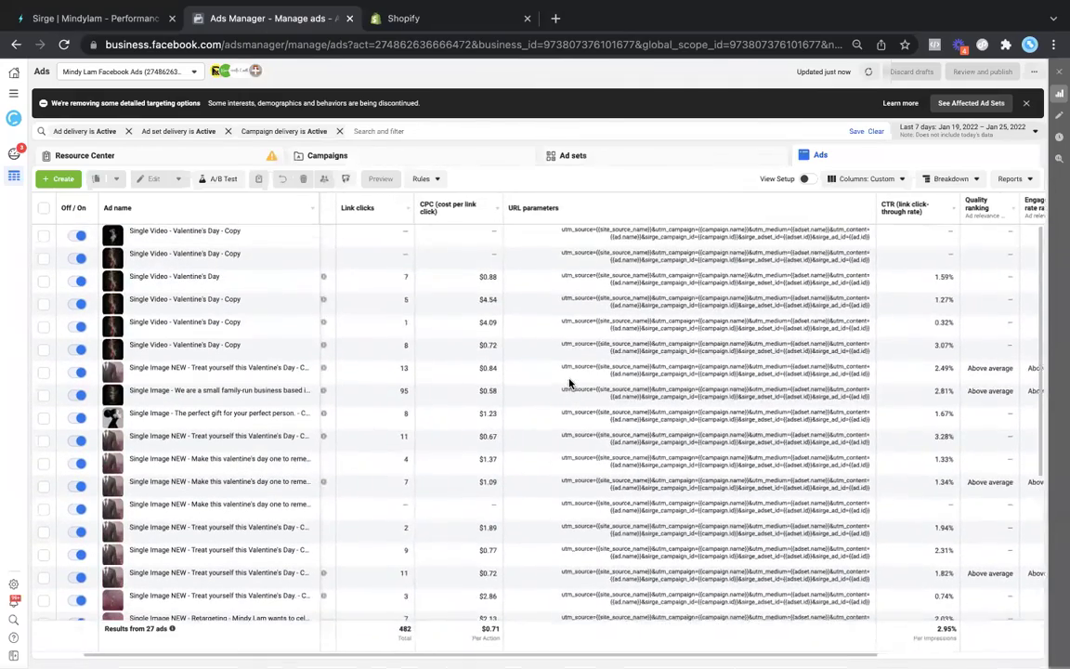